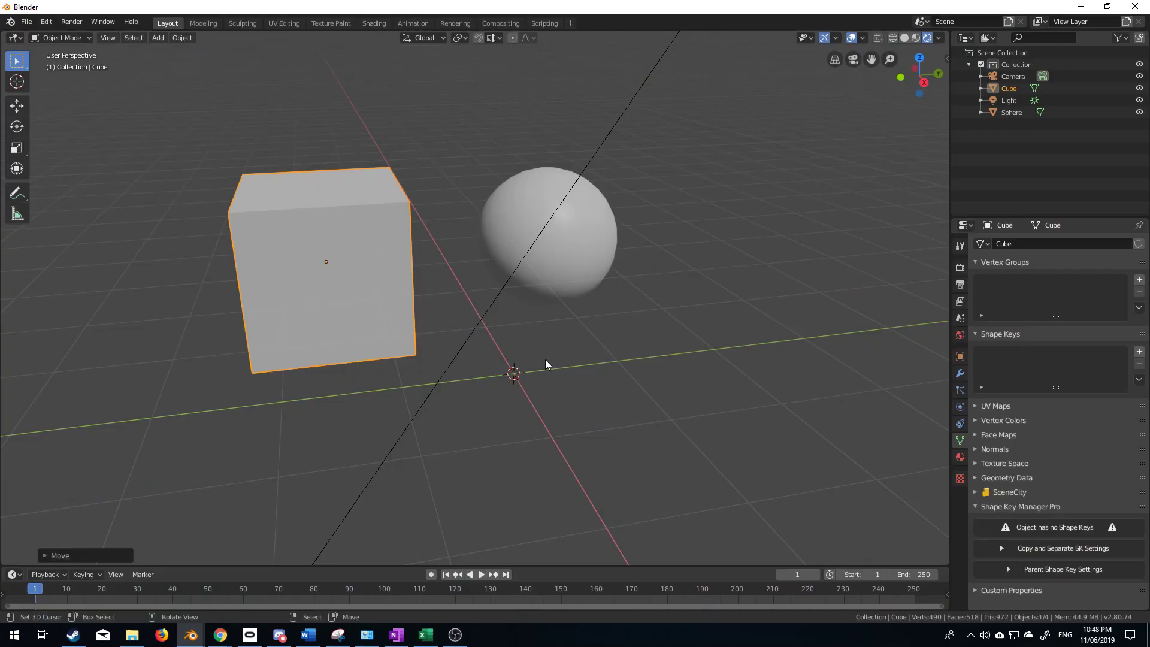
Bring up the DECALmachine pie menu listing the decal libraries over the viewport.
key(d)
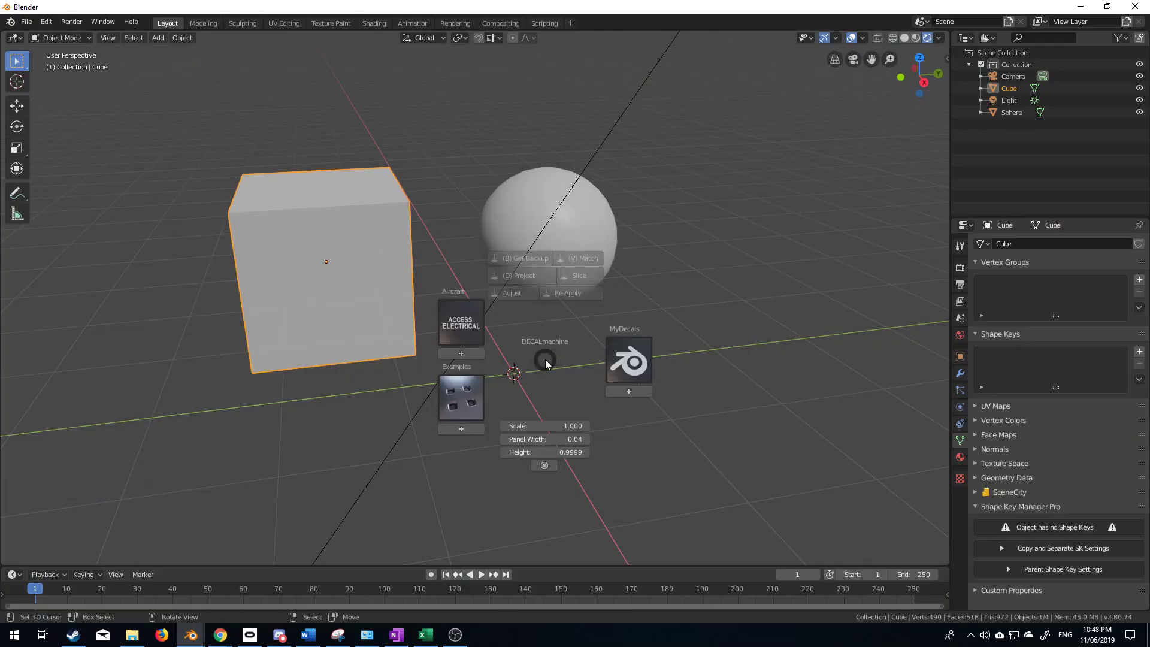
Add the Examples_027 vent decal on the cube's front face, scaled to about 2.89.
click(462, 407)
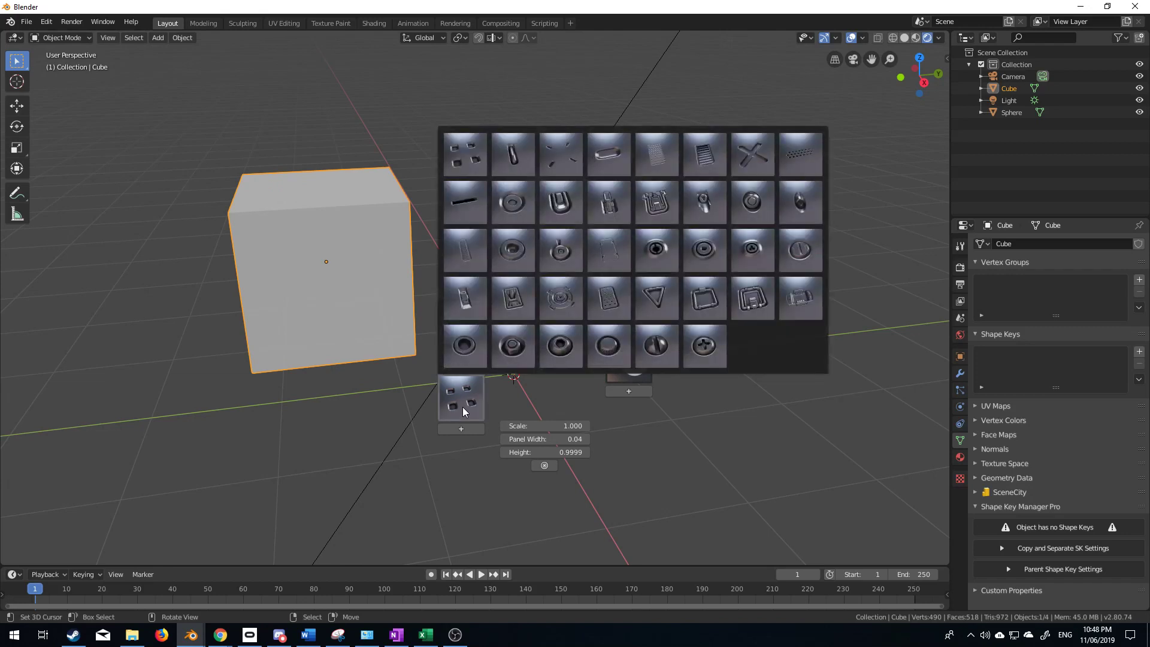
click(555, 292)
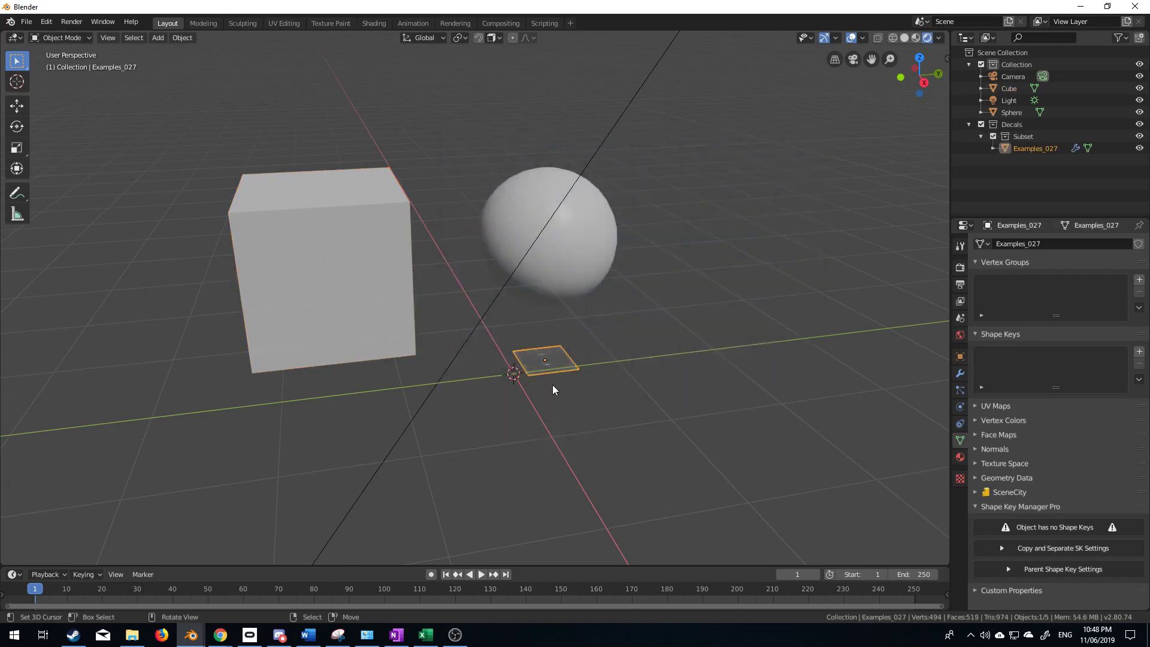
key(g)
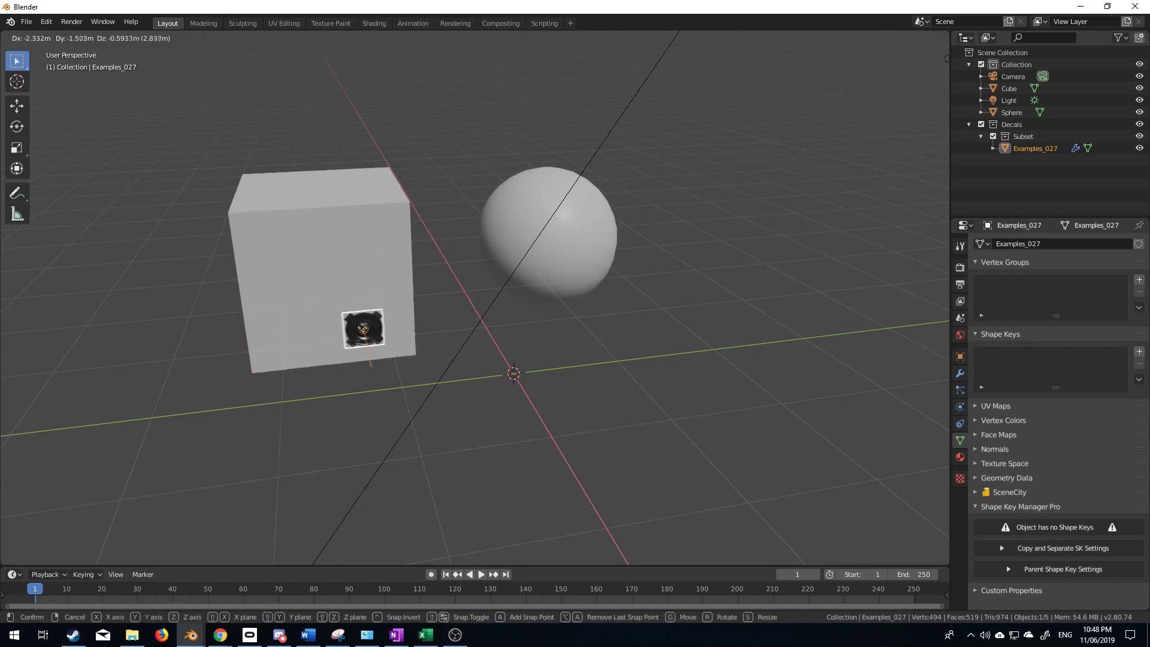
click(330, 285)
key(s)
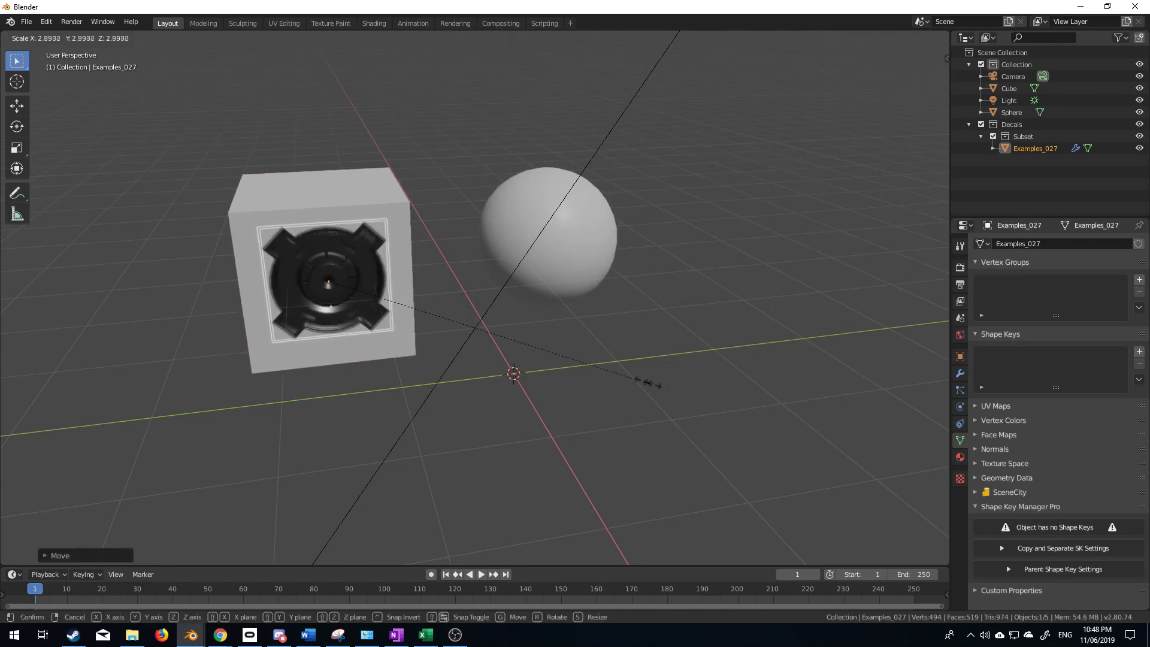
click(695, 400)
middle_drag(695, 401, 450, 267)
shift+middle_drag(627, 322, 587, 289)
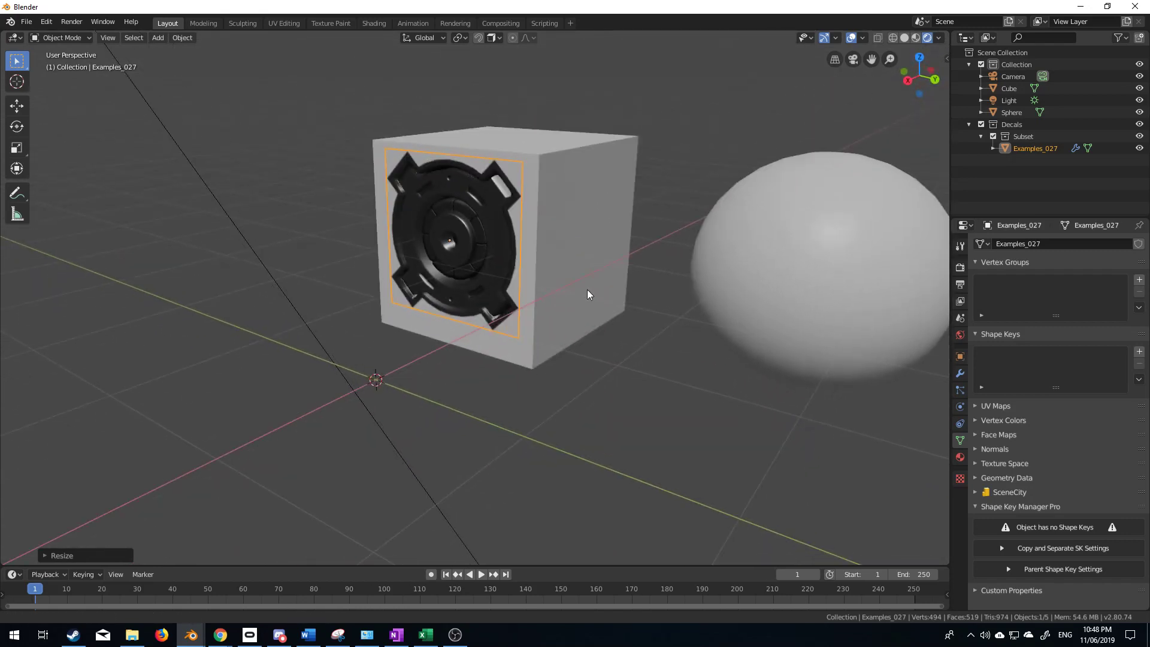
Duplicate the vent decal onto the sphere and shrink the copy.
shift+middle_drag(743, 300, 474, 335)
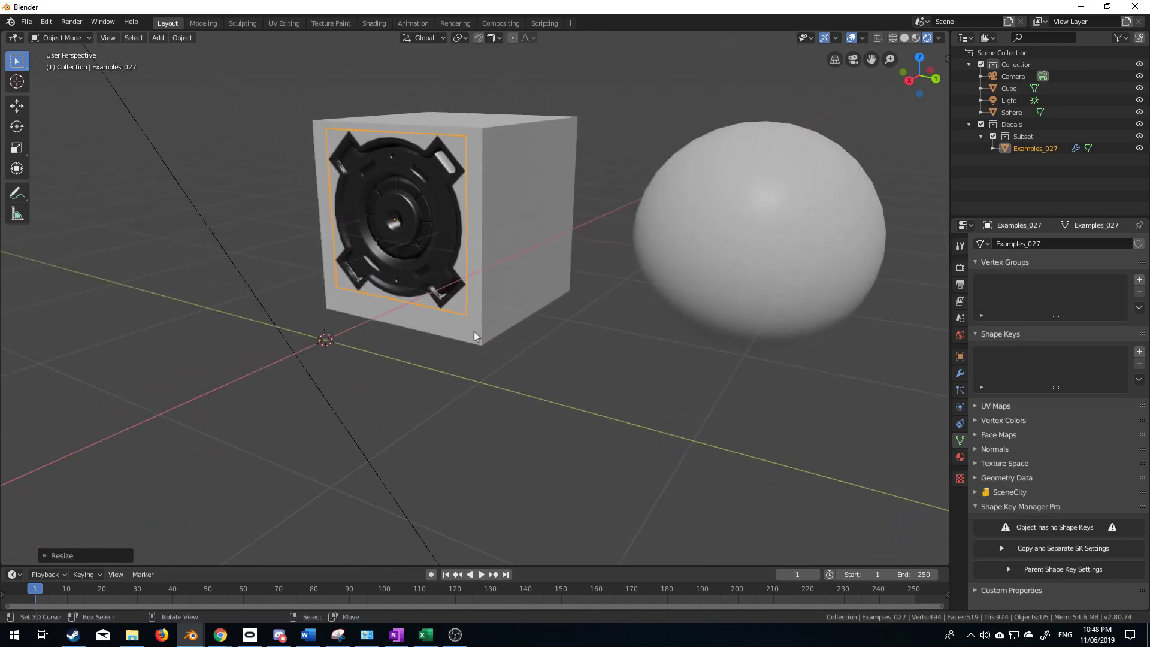
key(shift+d)
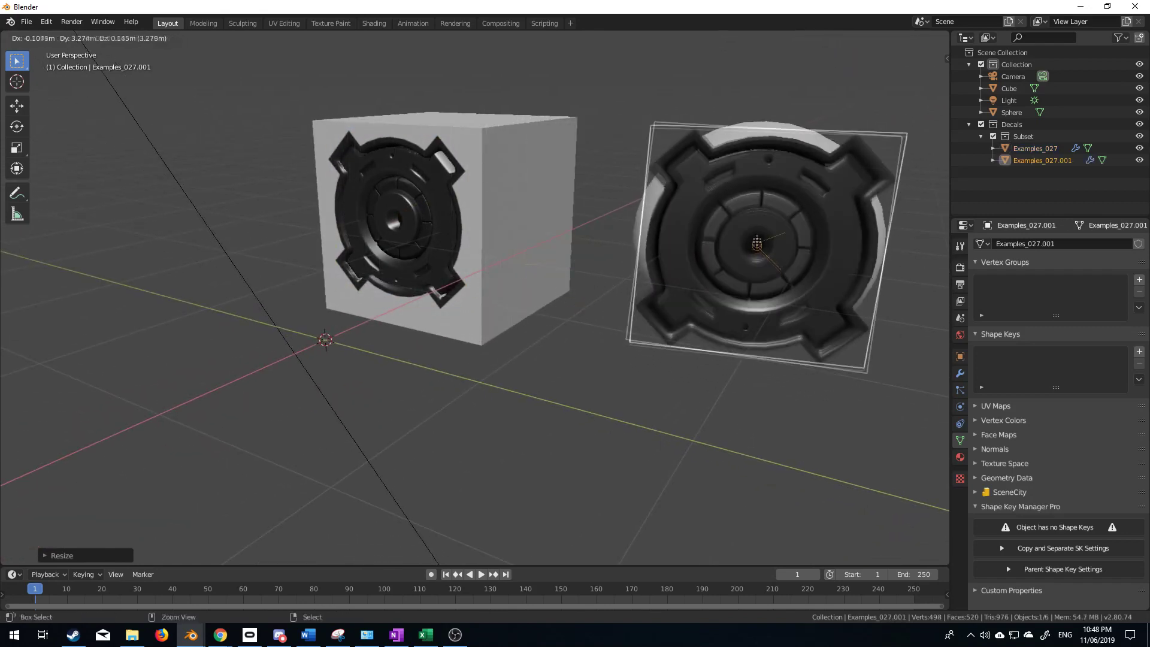
click(745, 236)
key(s)
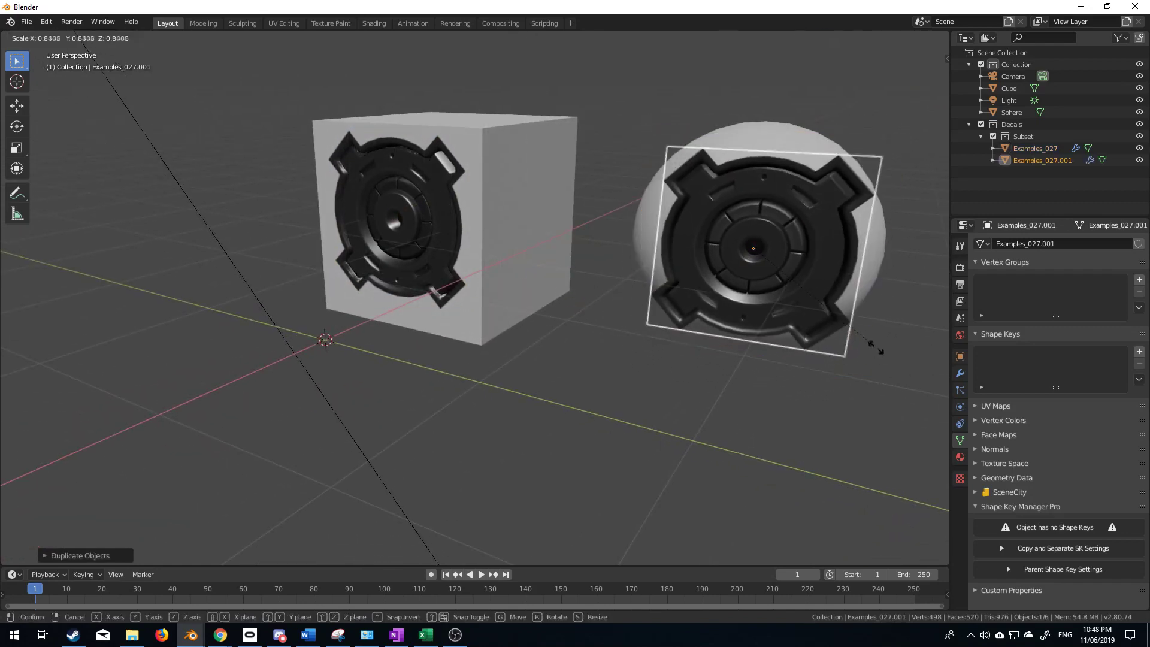
click(842, 332)
mouse_move(834, 337)
middle_down()
mouse_move(732, 328)
mouse_move(813, 329)
middle_up()
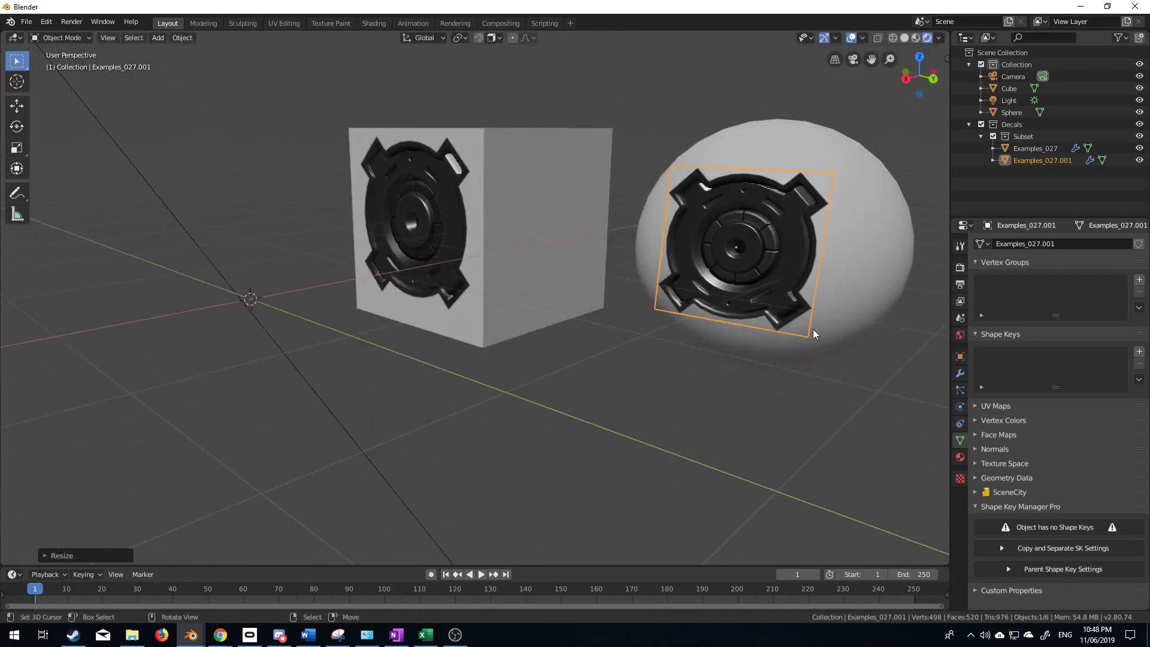
Project the copy onto the sphere's surface as Examples_027.001_projected.
key(d)
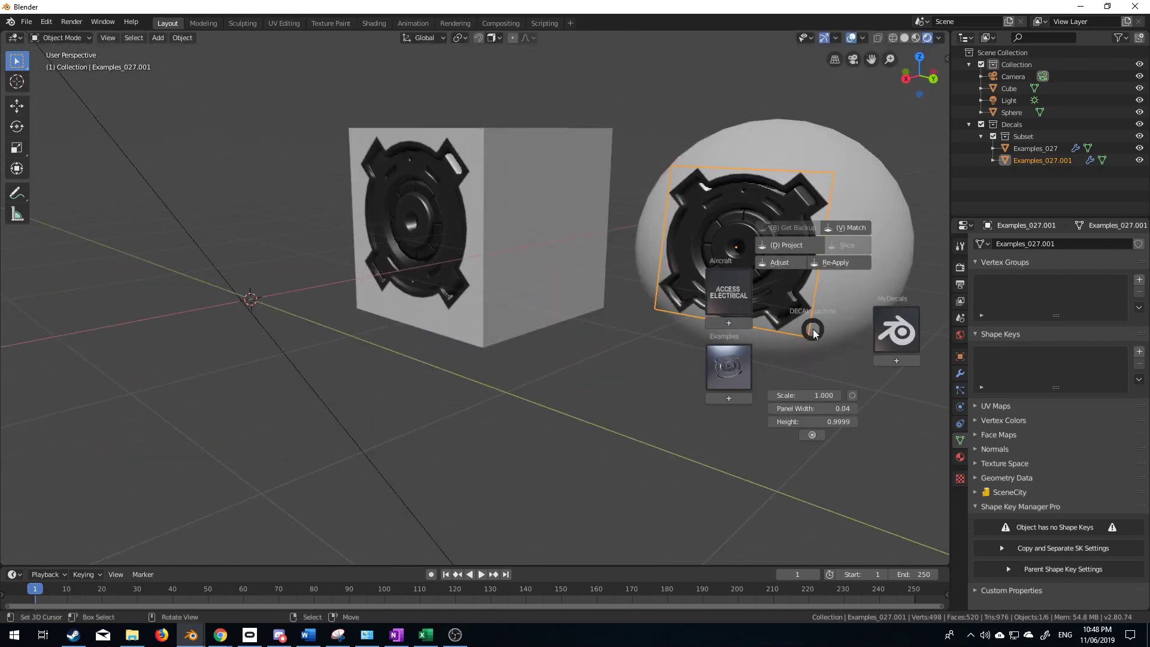
click(794, 246)
middle_drag(788, 325, 483, 445)
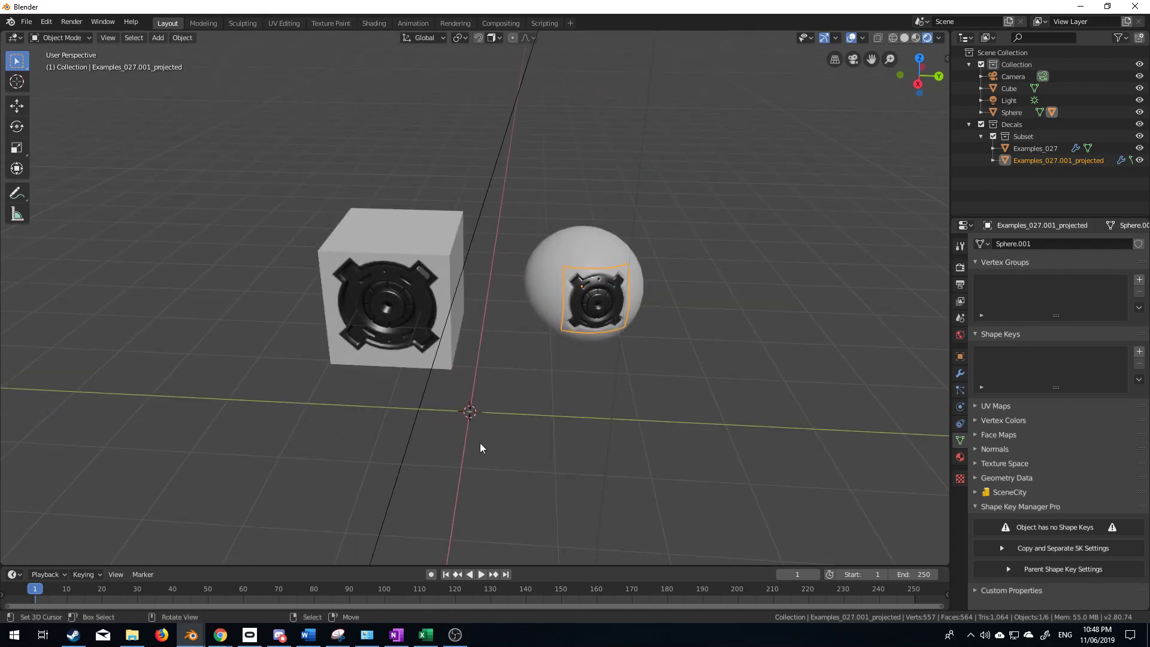
Add a Plane mesh to the scene.
key(shift+a)
mouse_move(453, 391)
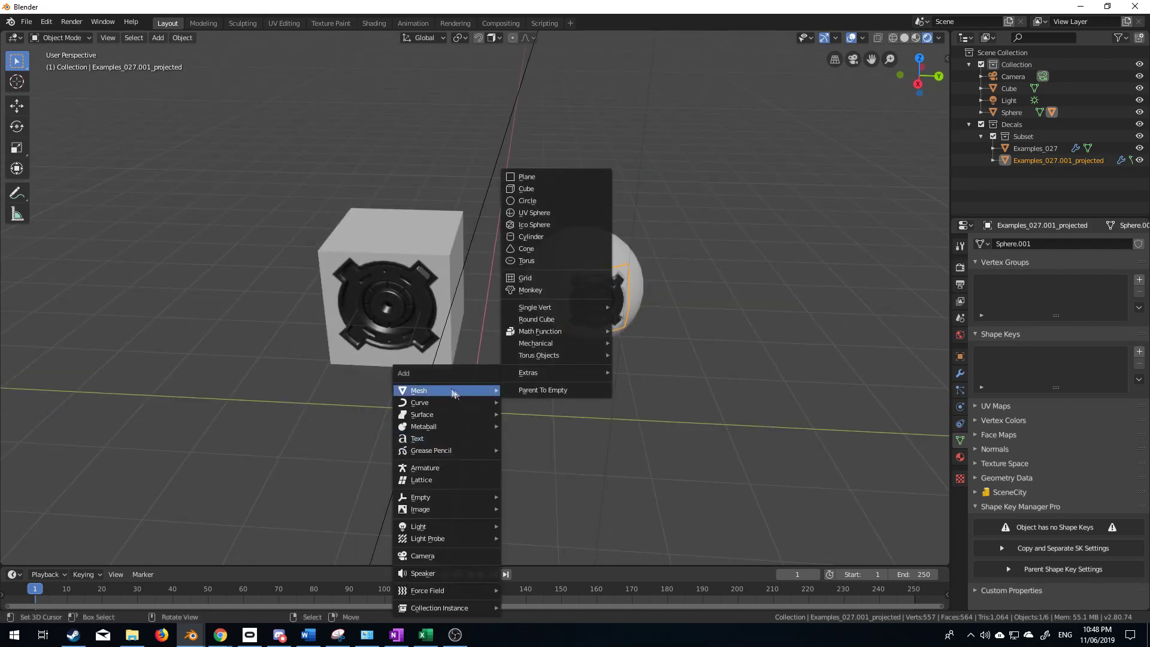
click(539, 177)
middle_drag(471, 425, 632, 510)
Frame the plane up close and enter Edit Mode on its mesh.
key(Tab)
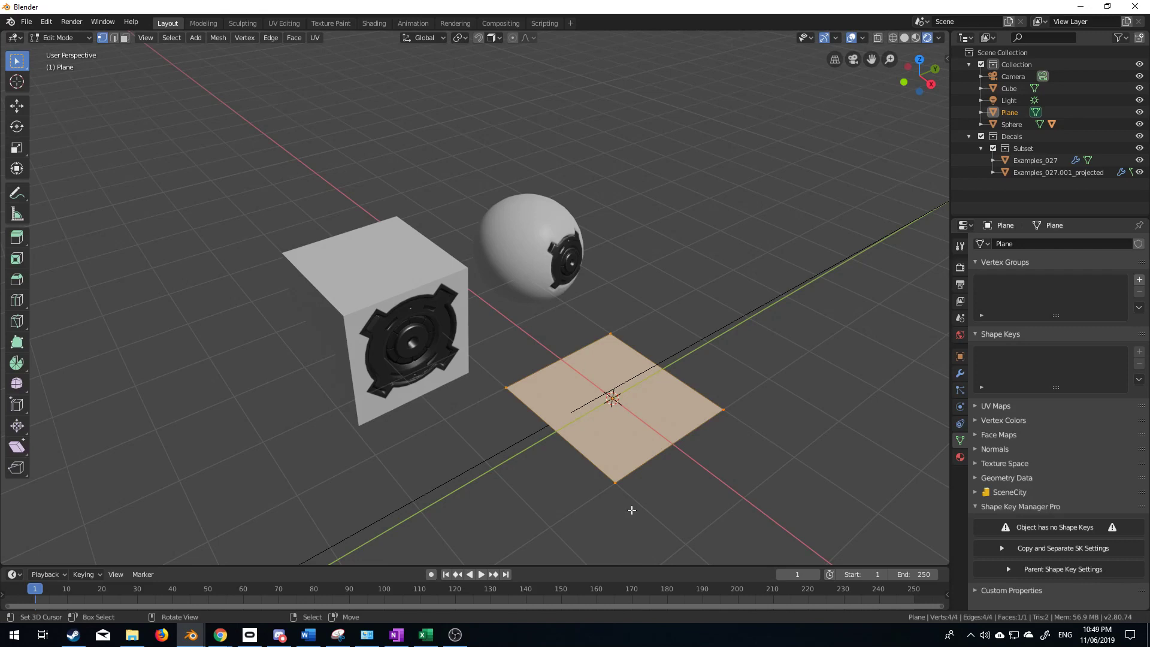
middle_drag(633, 510, 604, 498)
middle_drag(567, 336, 520, 259)
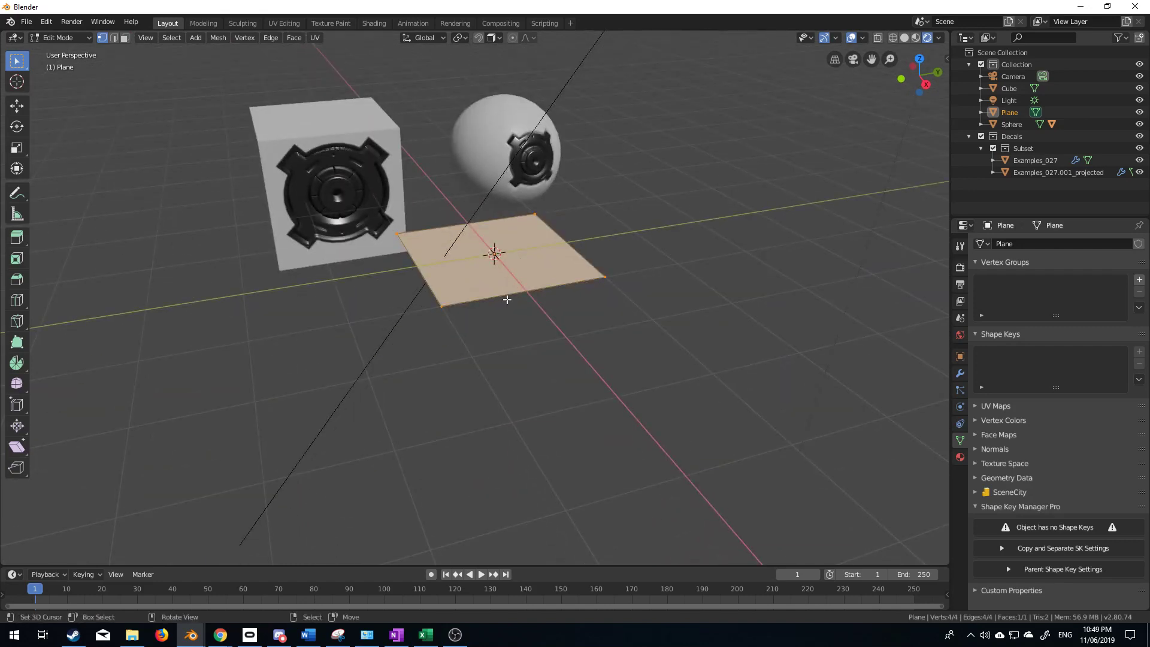
middle_drag(507, 300, 455, 302)
key(Tab)
scroll(569, 288, up, 4)
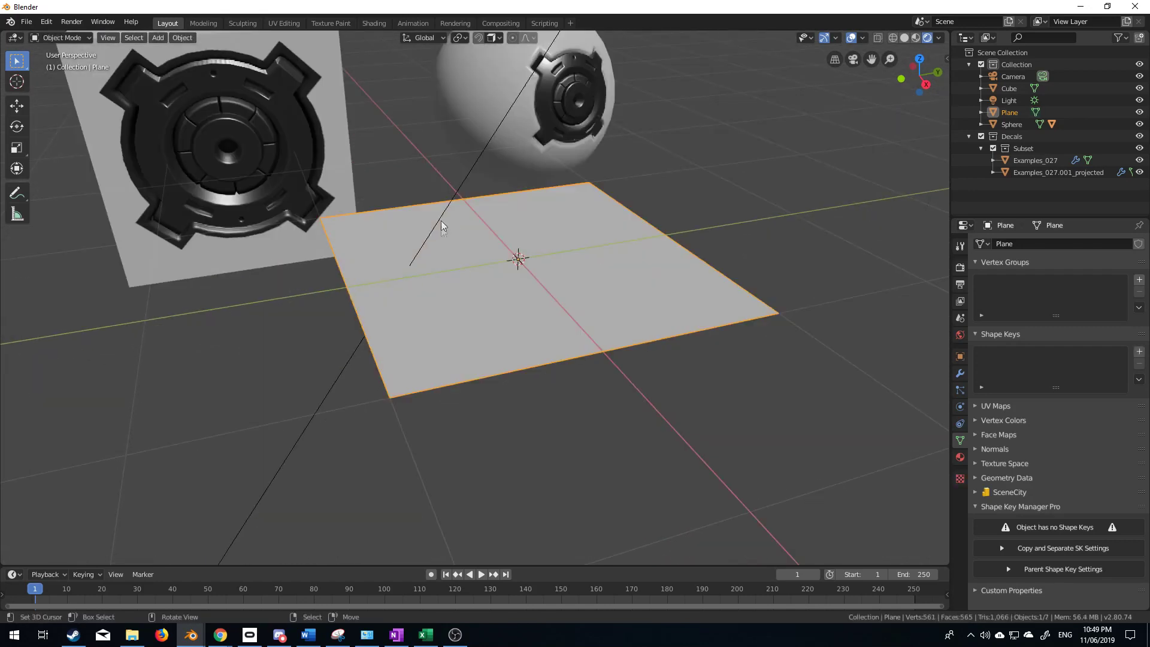
key(Tab)
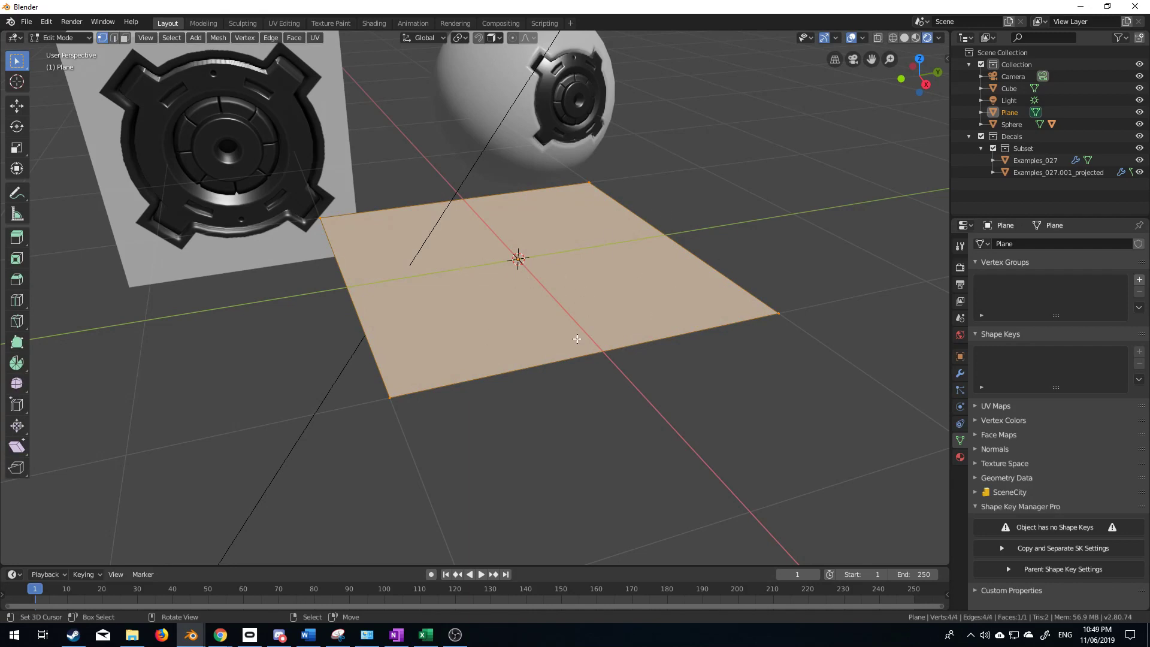
middle_drag(577, 339, 569, 361)
Inset the plane's face, shift it along Y and extrude it down into a recess.
key(i)
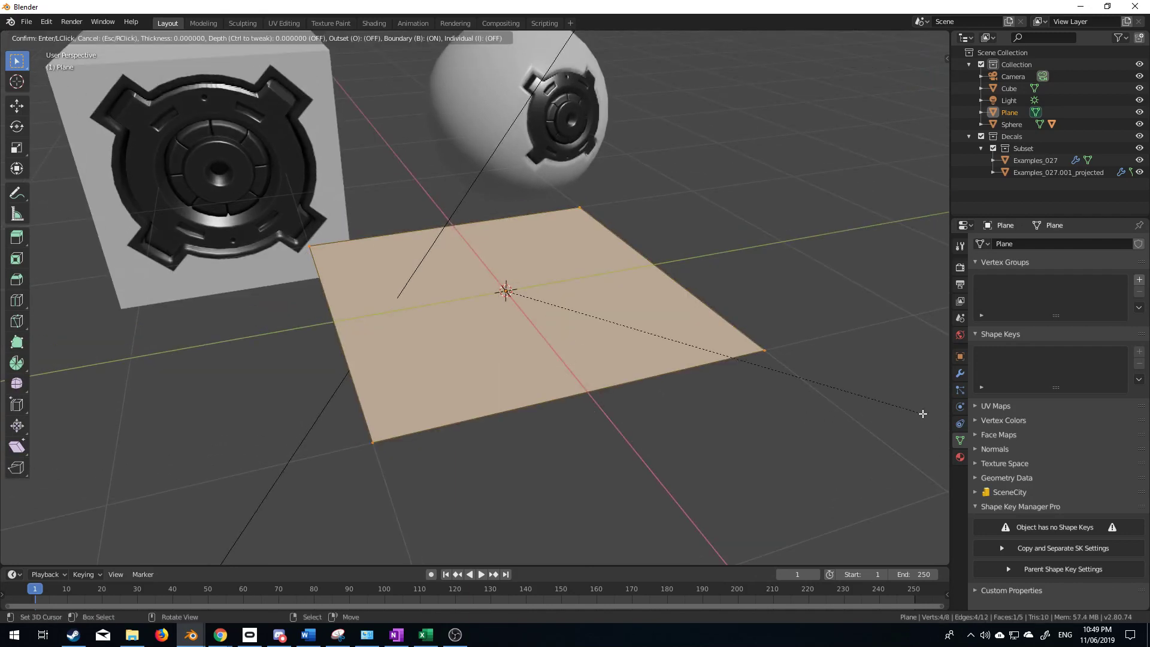
click(849, 390)
key(g)
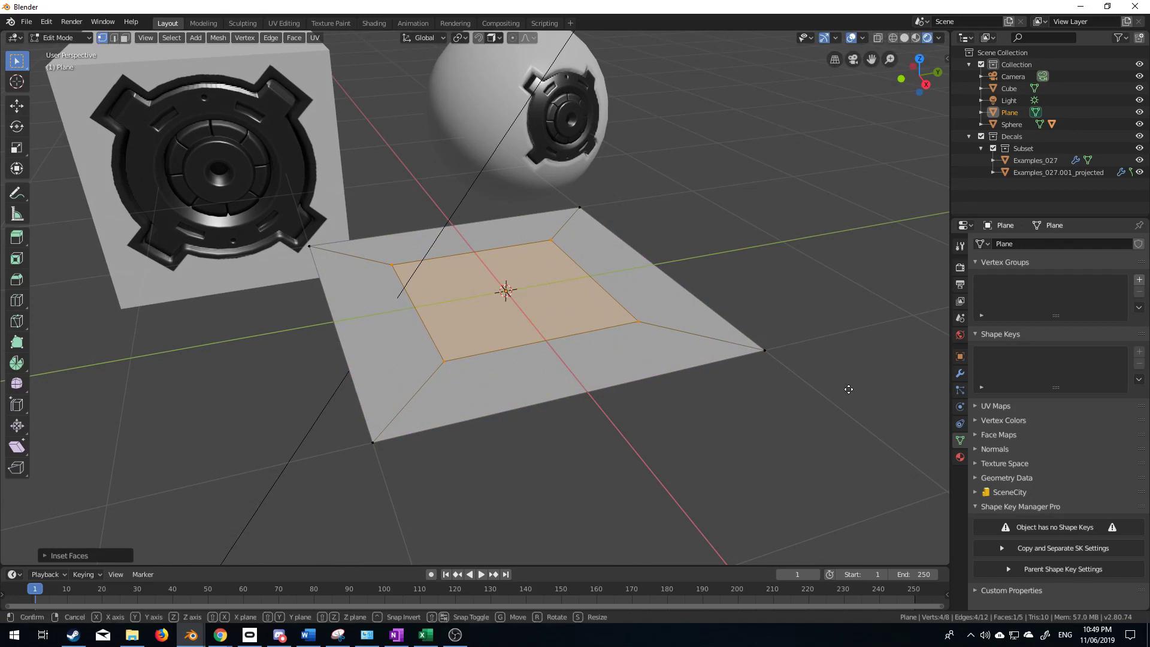
key(y)
click(792, 396)
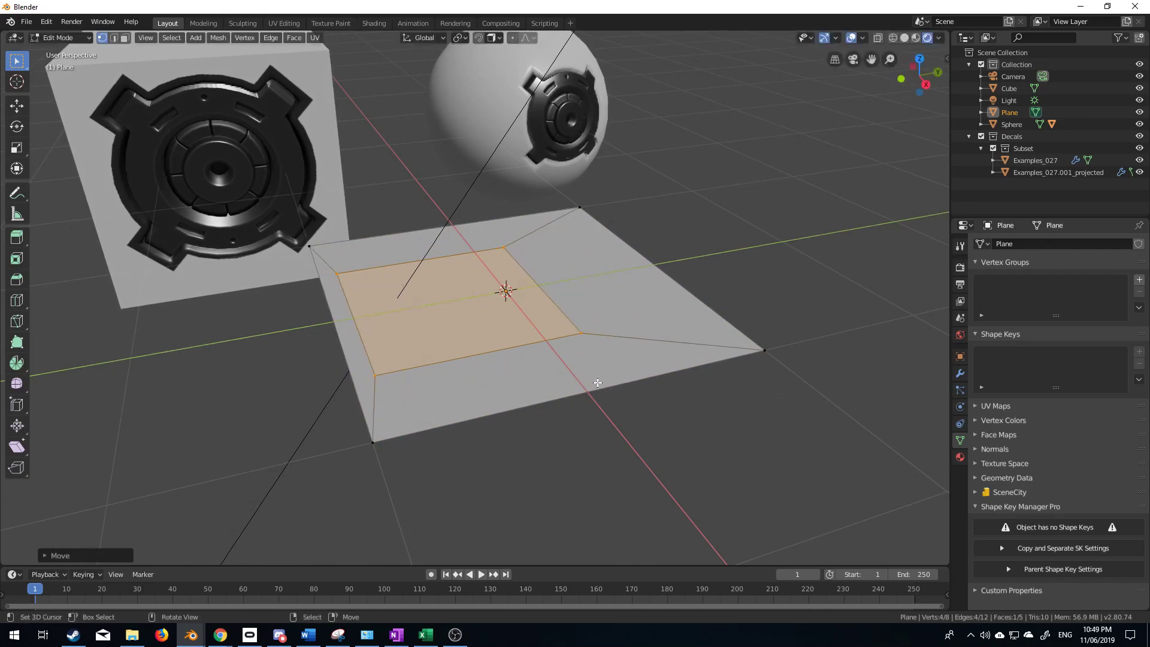
key(e)
click(575, 339)
key(alt+a)
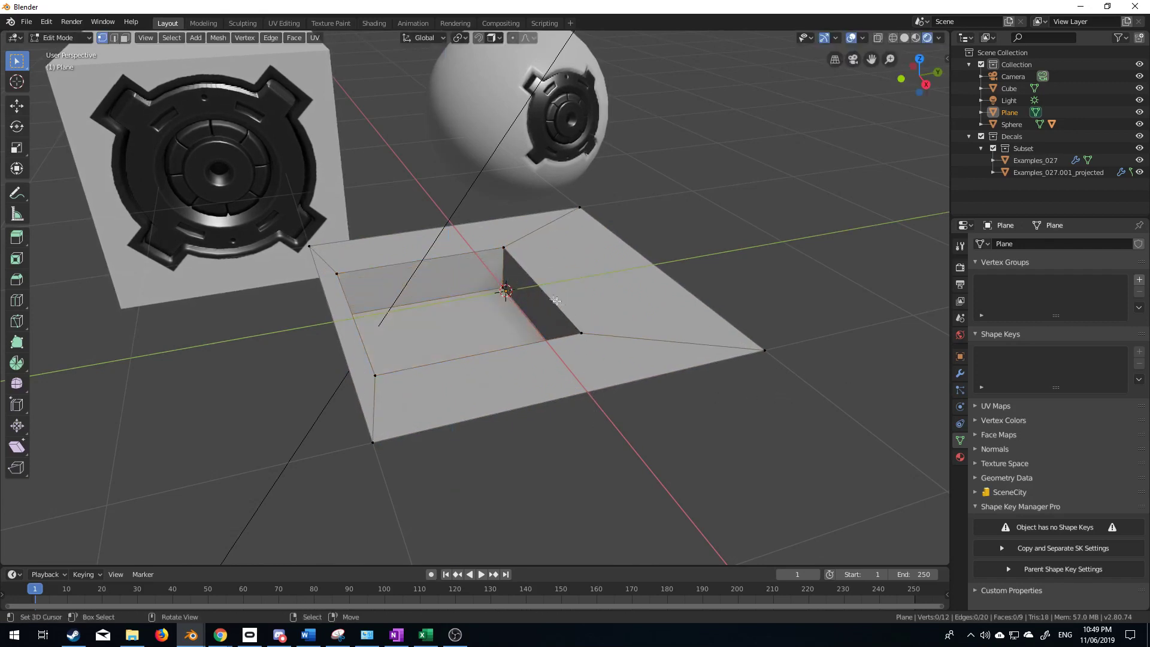
Inset the right sloped face and extrude it inward as a second recess.
click(113, 38)
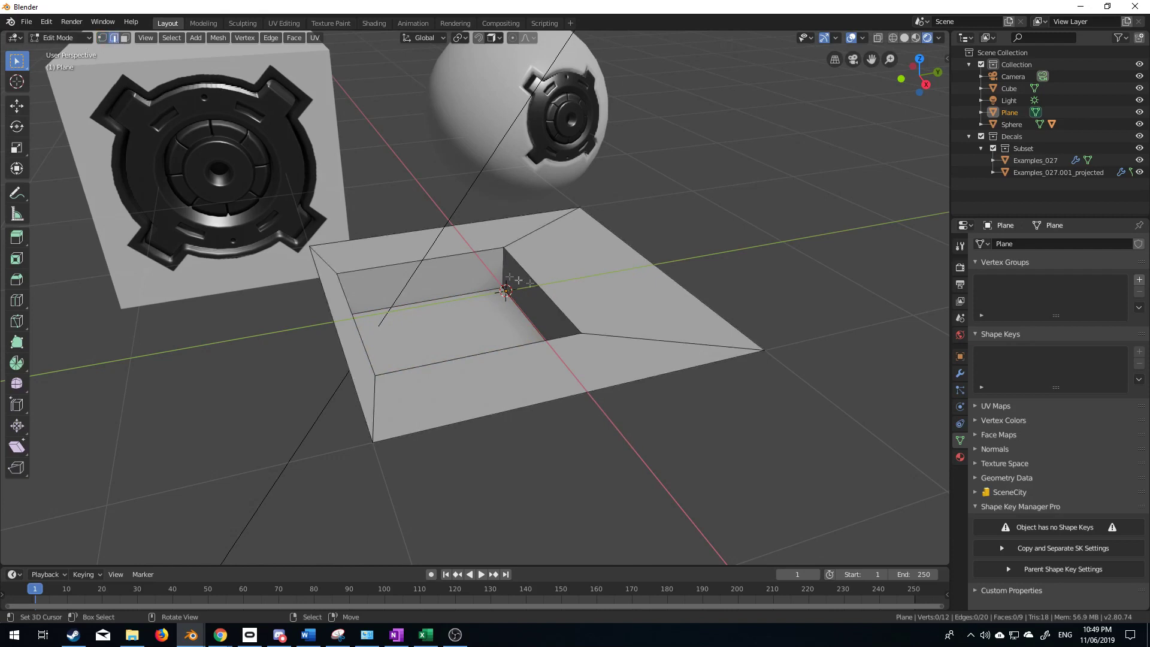
click(124, 37)
click(689, 317)
key(i)
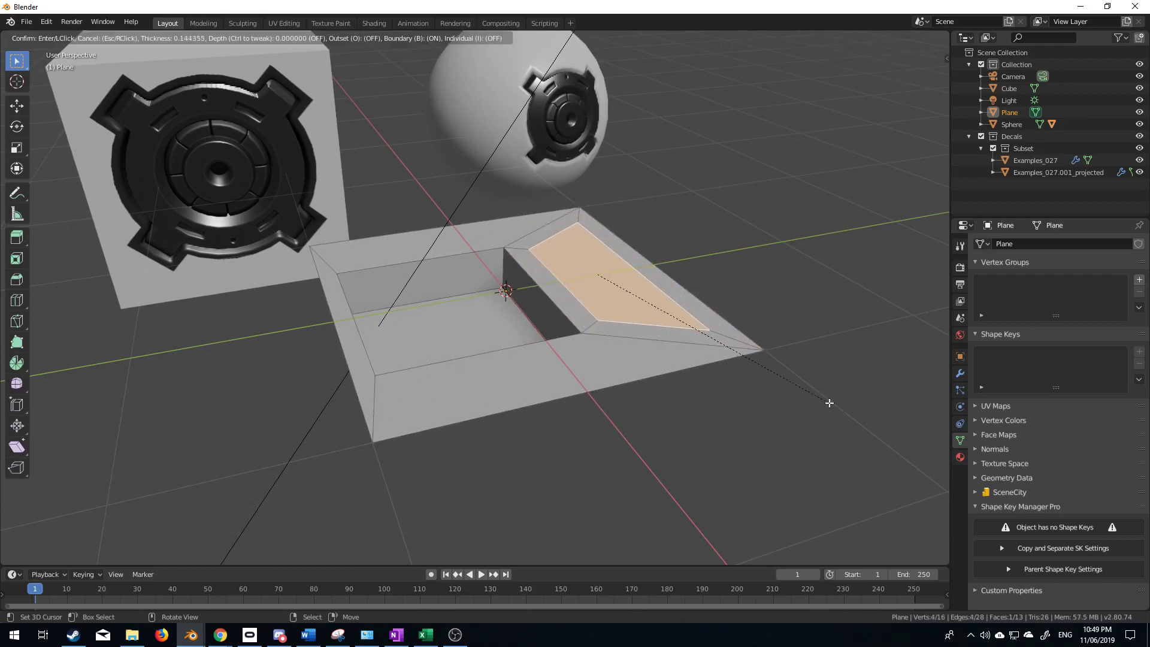
click(830, 403)
key(e)
click(830, 414)
middle_drag(830, 414, 724, 386)
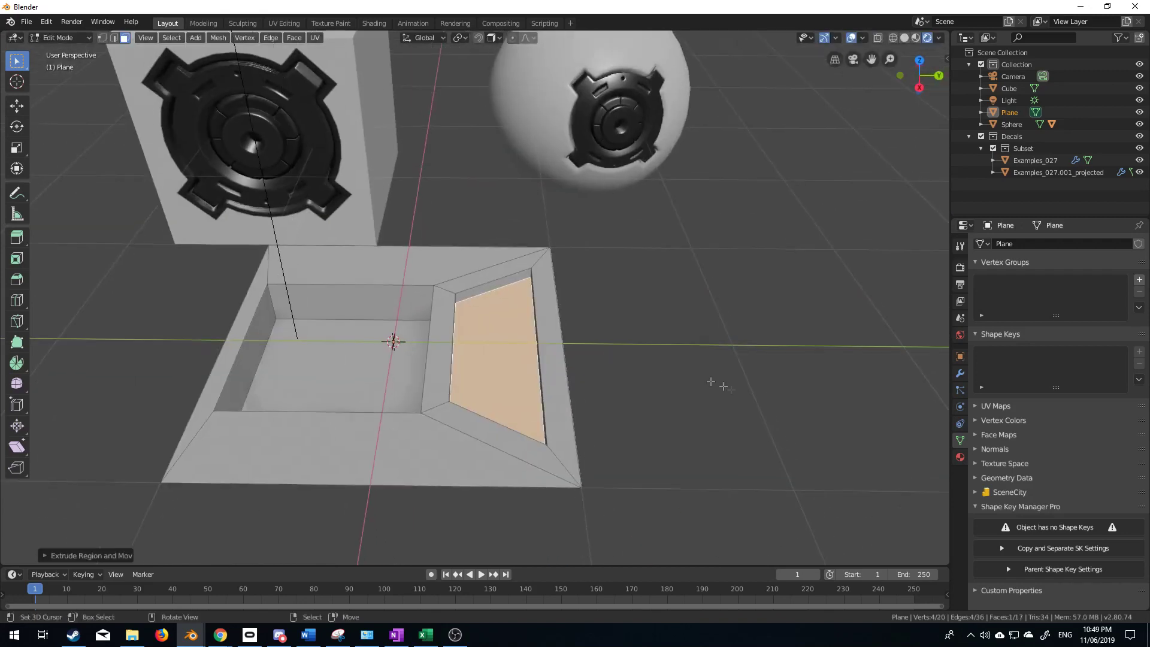
middle_drag(360, 312, 456, 288)
Grow the selection over both recesses, give them a multi-segment rounded bevel, then return to Object Mode.
shift+click(299, 342)
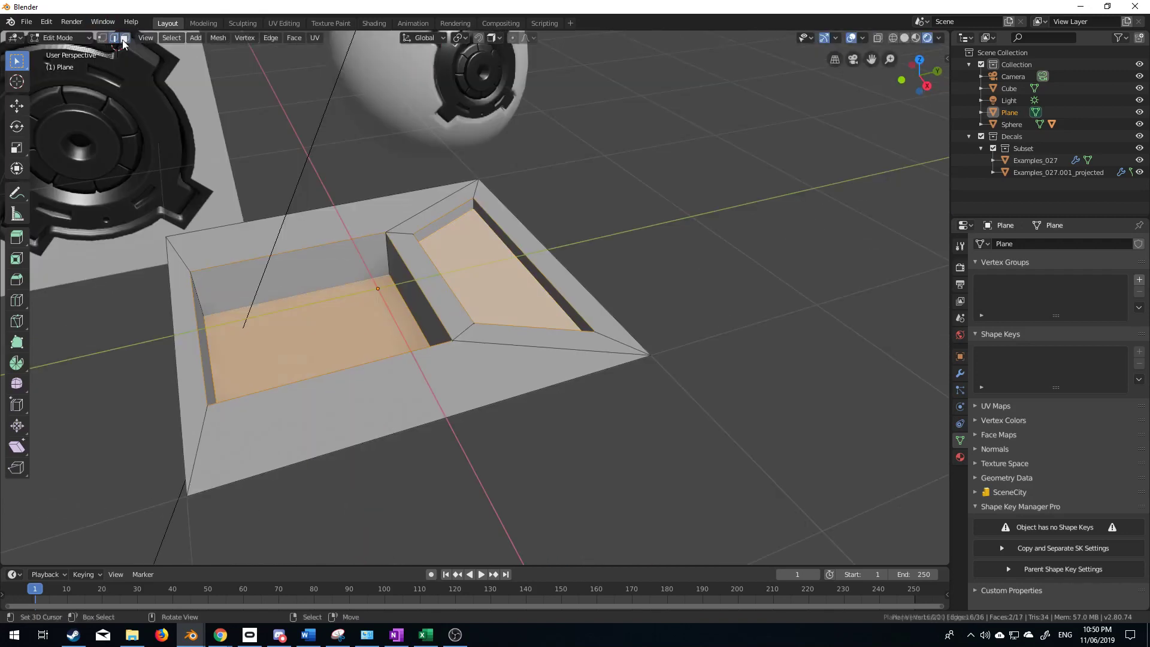
shift+click(493, 286)
key(ctrl)
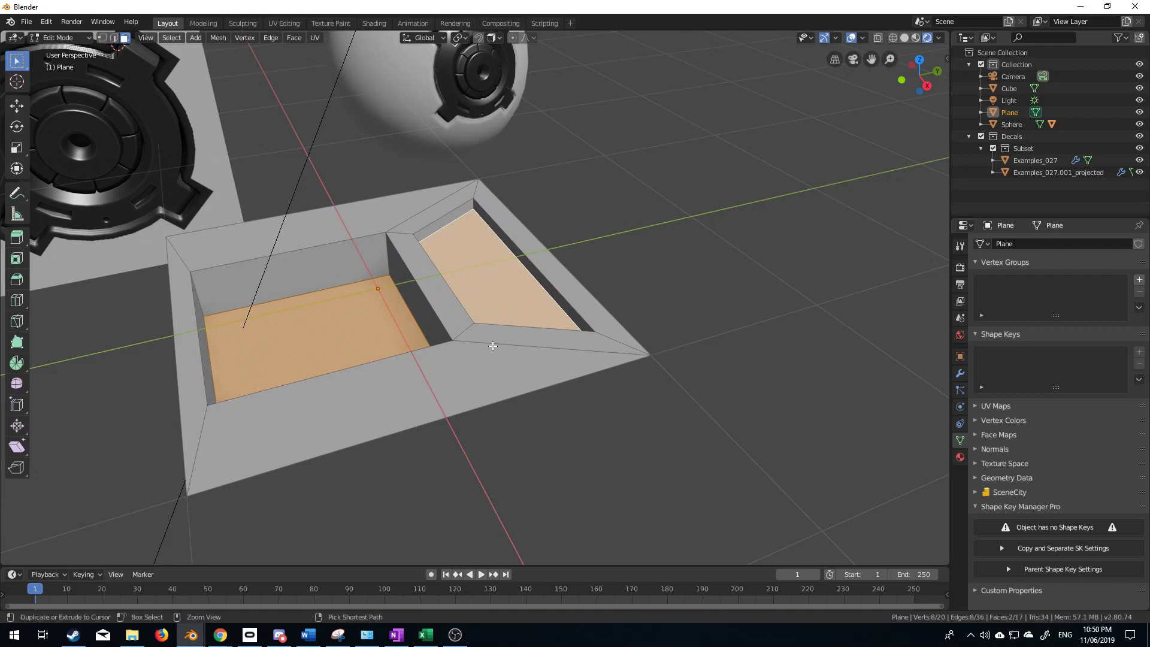
key(ctrl+KP_Add)
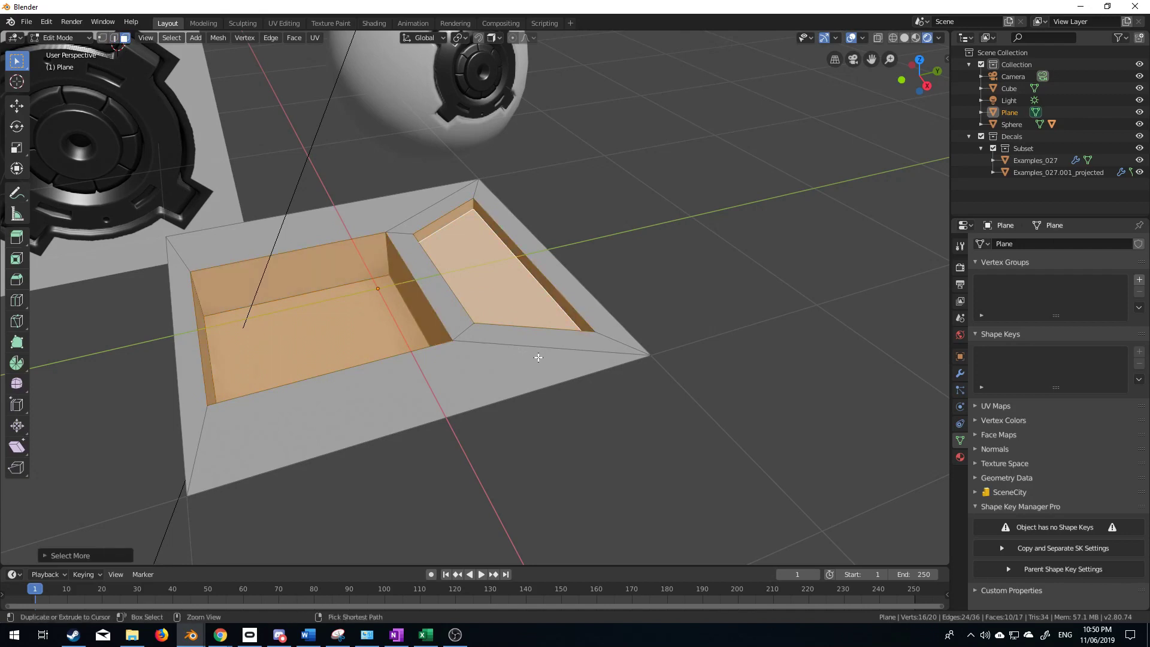
key(ctrl+b)
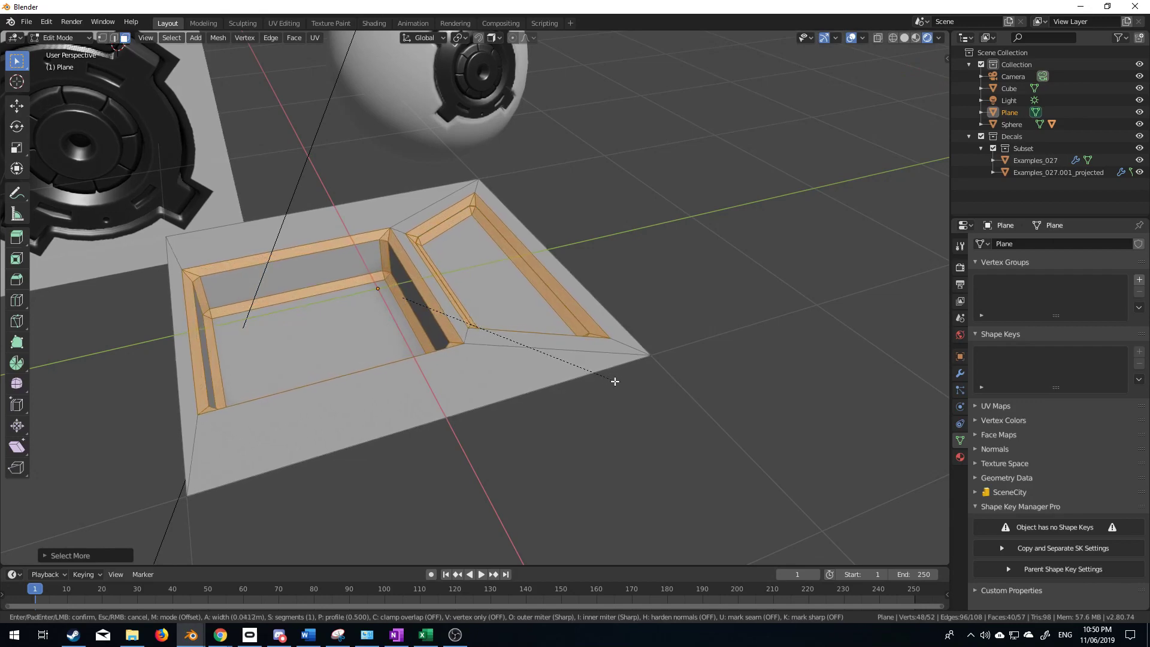
scroll(596, 375, up, 6)
click(591, 373)
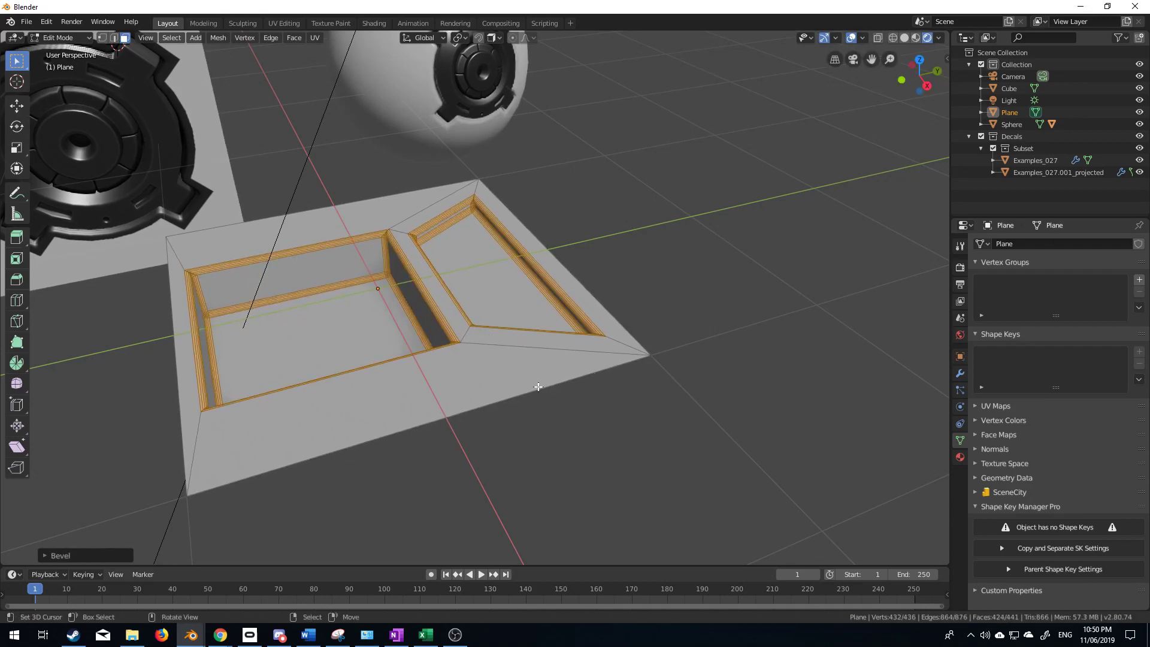
key(Tab)
middle_drag(580, 412, 500, 453)
Bake the panelled plane into the INSTANT_001 simple decal from DECALmachine's sidebar.
key(n)
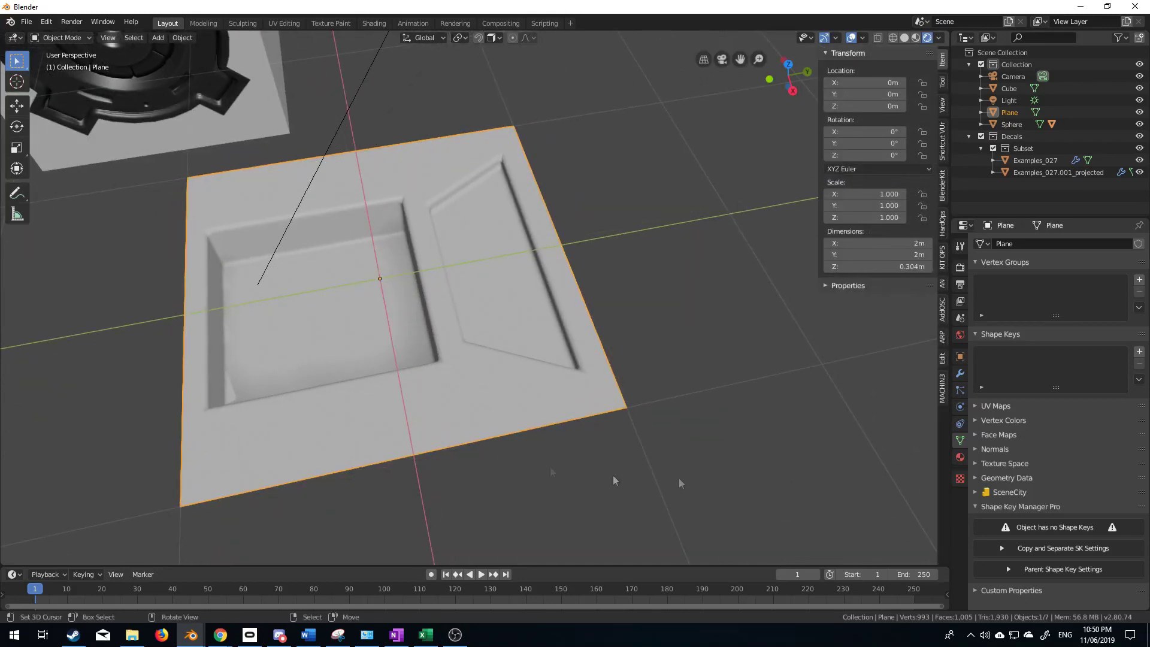
click(944, 397)
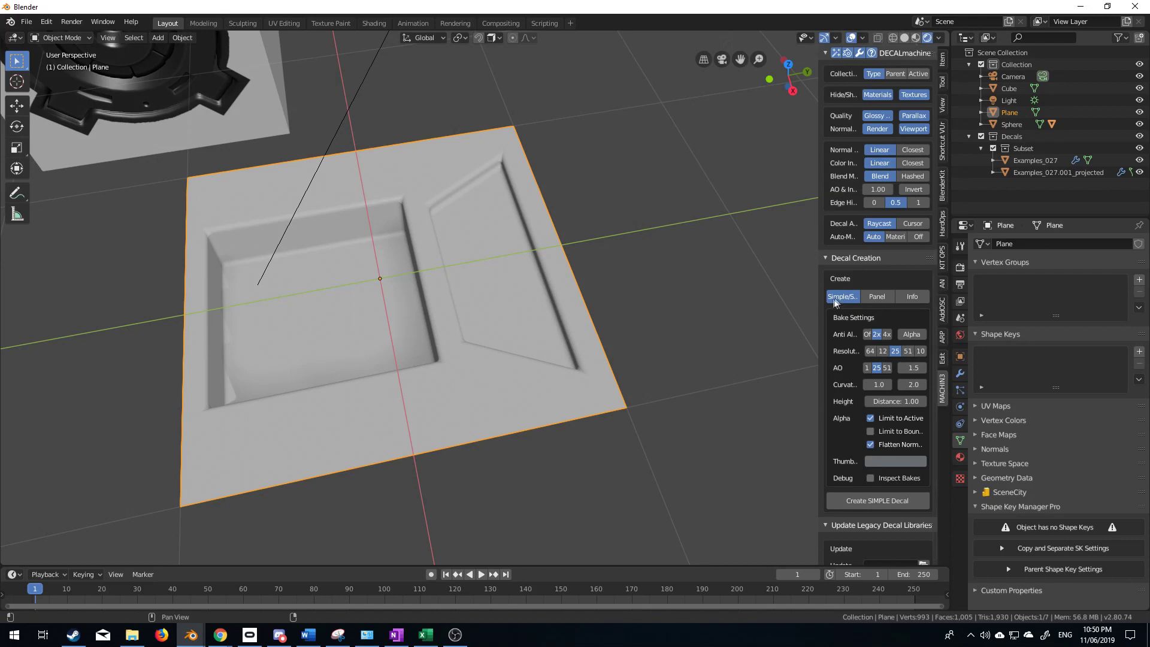
drag(818, 300, 716, 300)
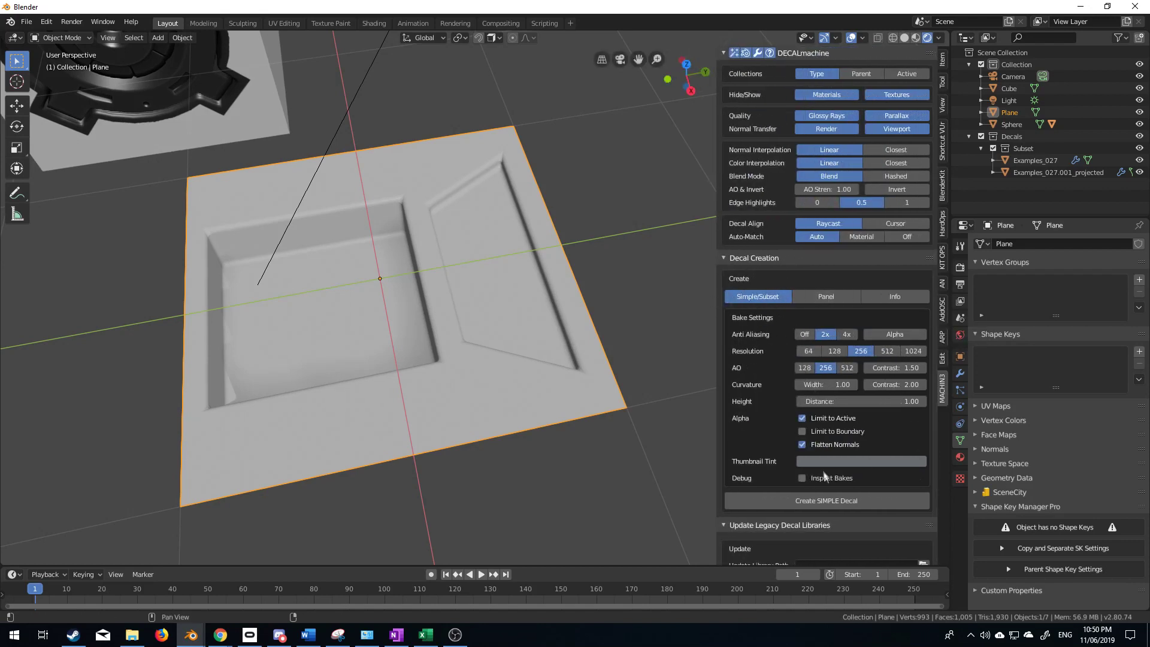
click(823, 502)
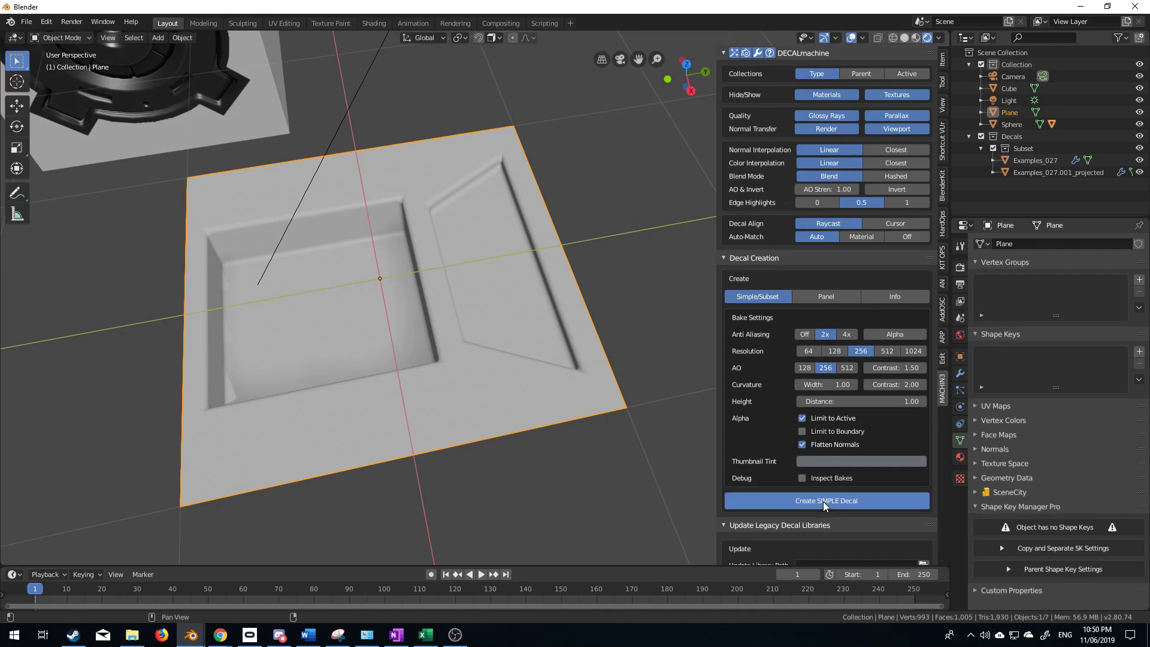
middle_drag(556, 423, 484, 326)
Move the new panel decal onto the cube's side and scale it down.
key(g)
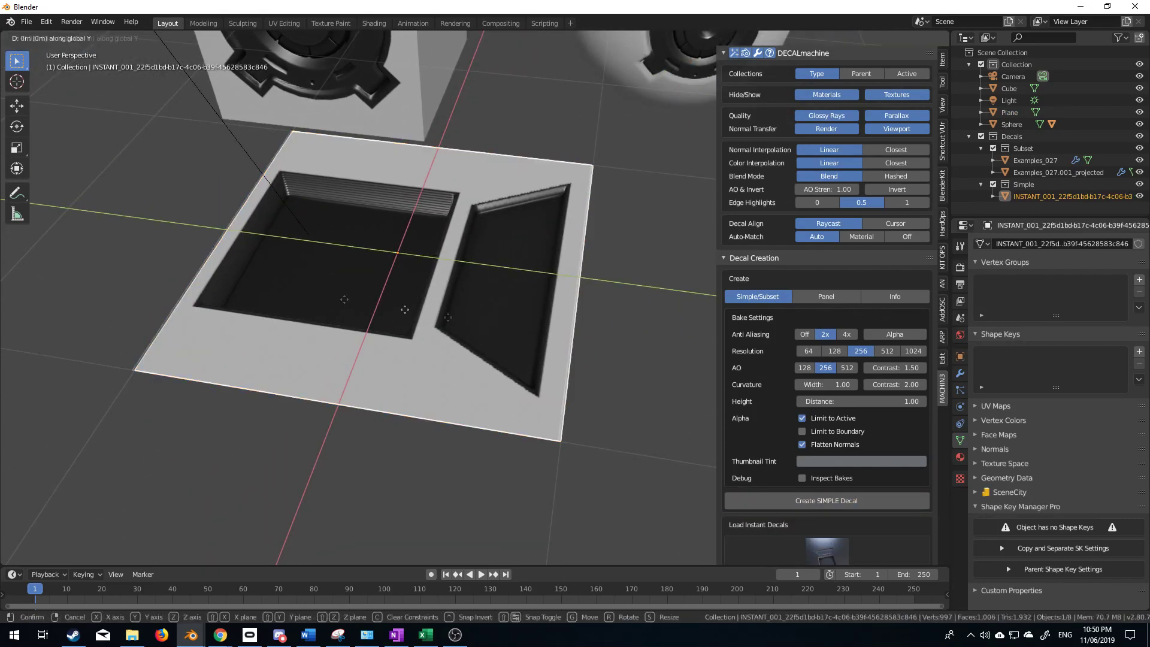
click(170, 247)
scroll(169, 246, down, 5)
middle_drag(389, 419, 467, 443)
key(g)
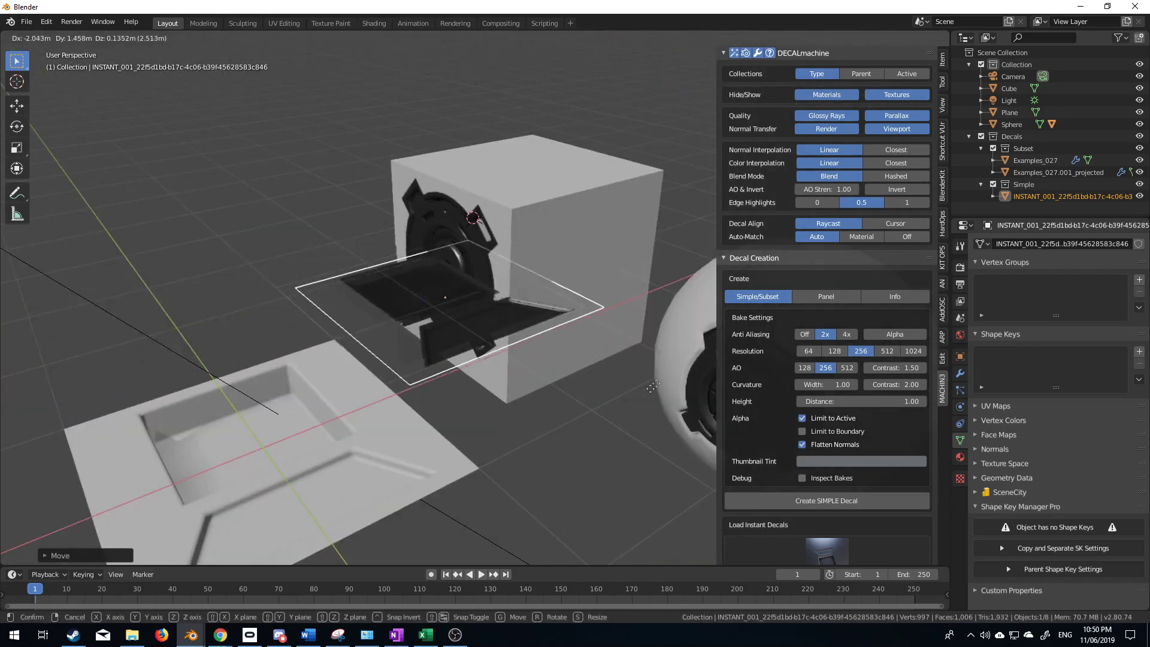
click(586, 283)
key(s)
click(567, 337)
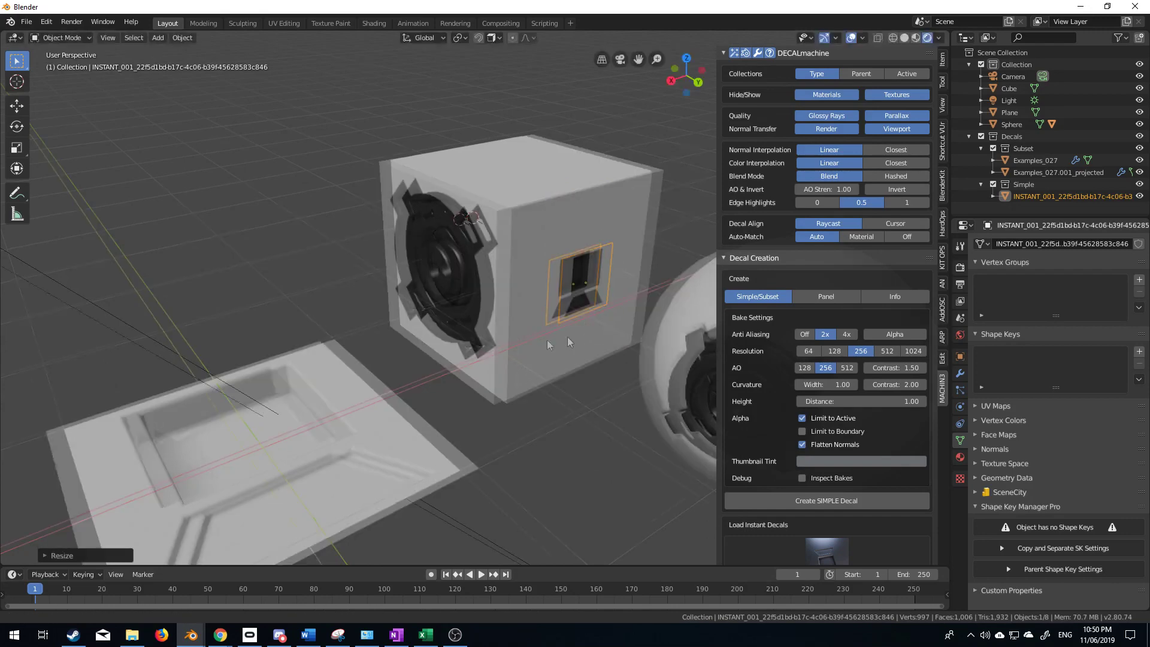
middle_drag(566, 337, 451, 362)
scroll(472, 375, up, 3)
scroll(540, 367, up, 2)
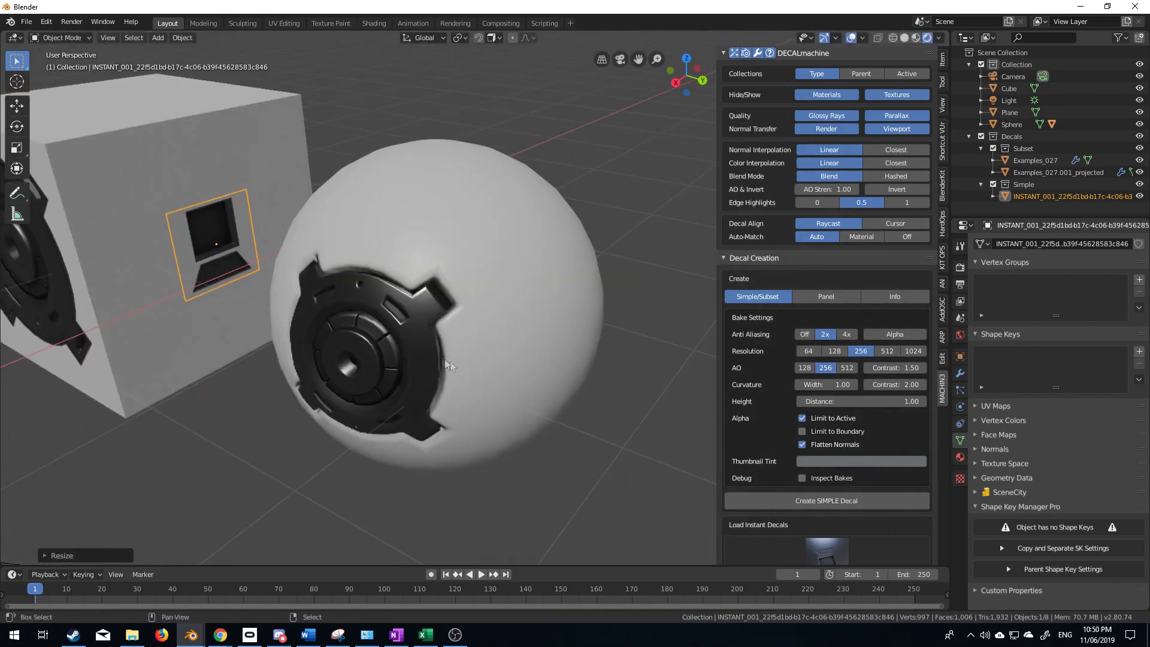
Duplicate the panel decal onto the sphere's front and project it onto the curved surface.
key(shift+d)
click(635, 384)
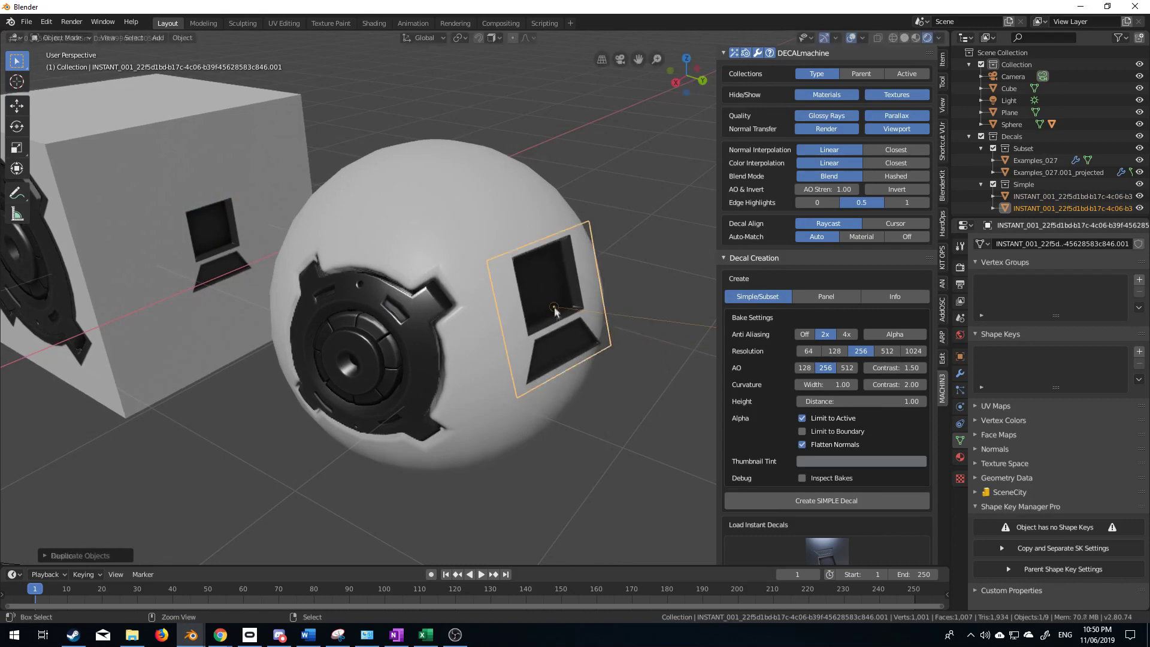
middle_drag(635, 384, 551, 343)
key(d)
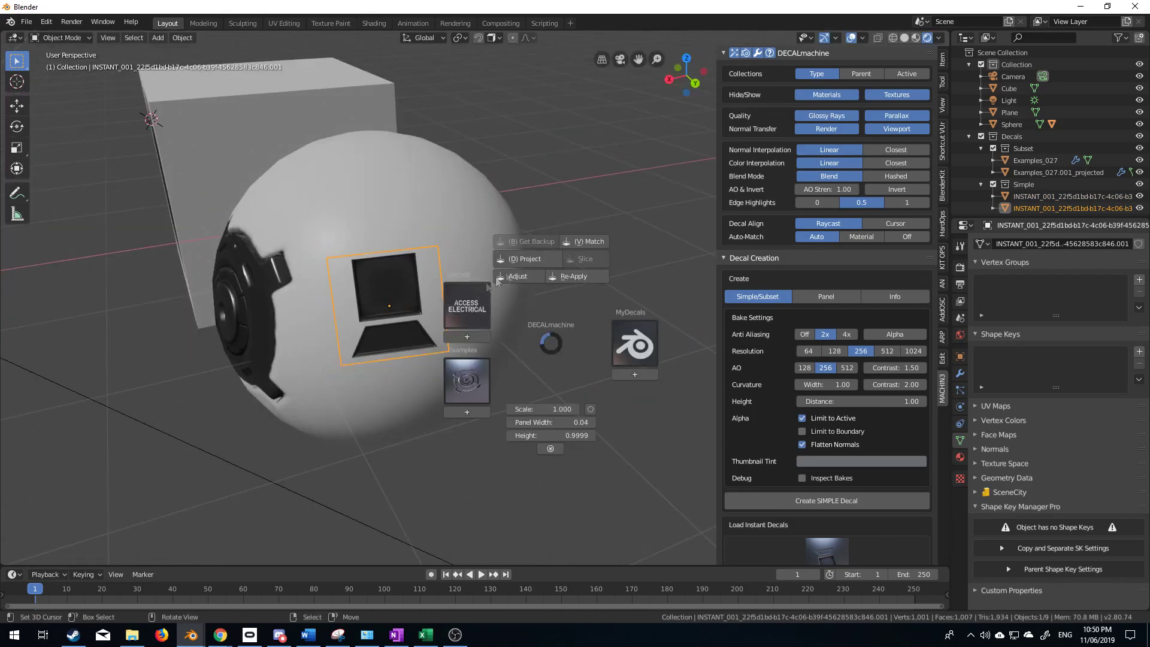
click(526, 262)
middle_drag(526, 261, 573, 346)
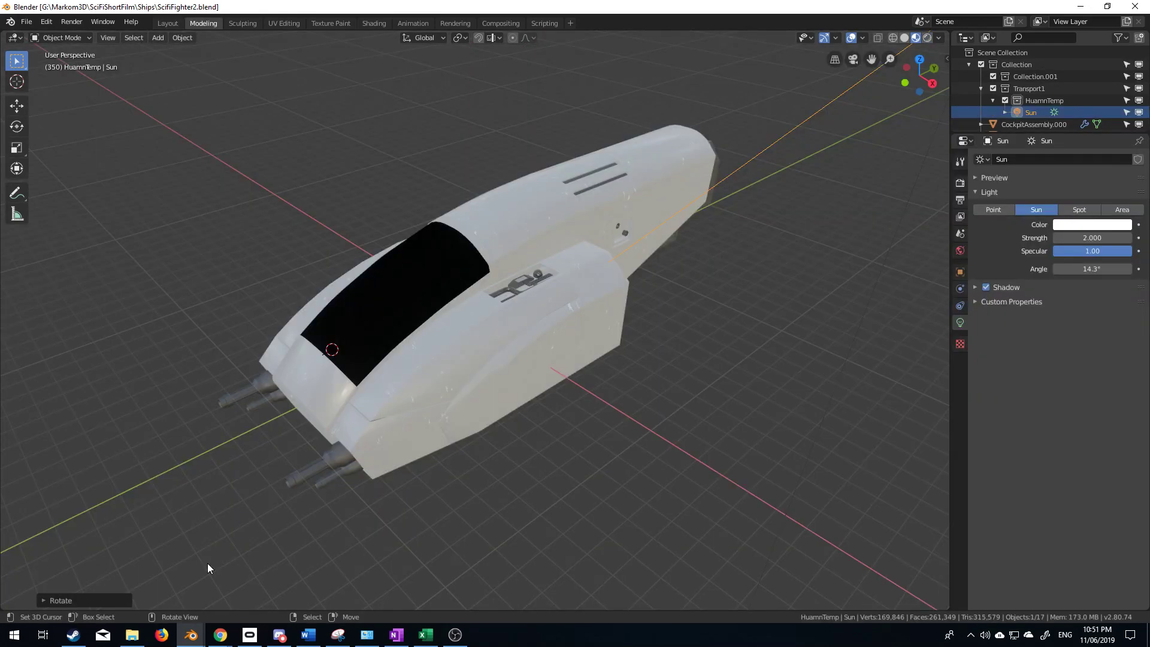
Switch to Rendered shading and insert the Examples_006 vent decal onto the ship hull.
click(927, 38)
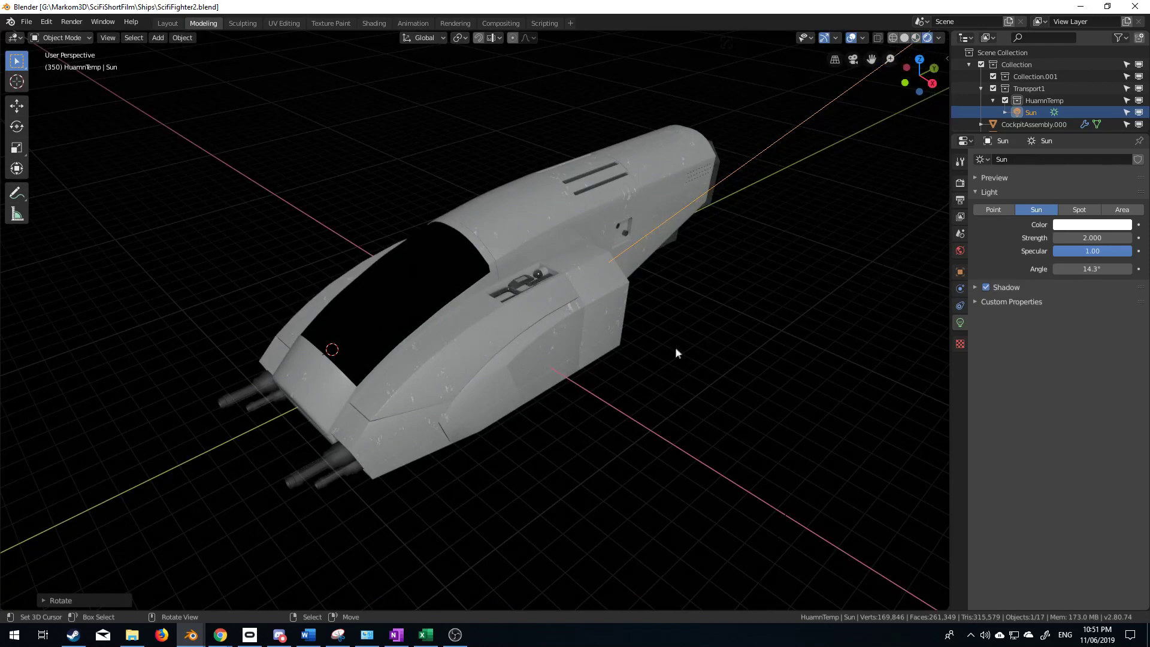
scroll(537, 377, up, 6)
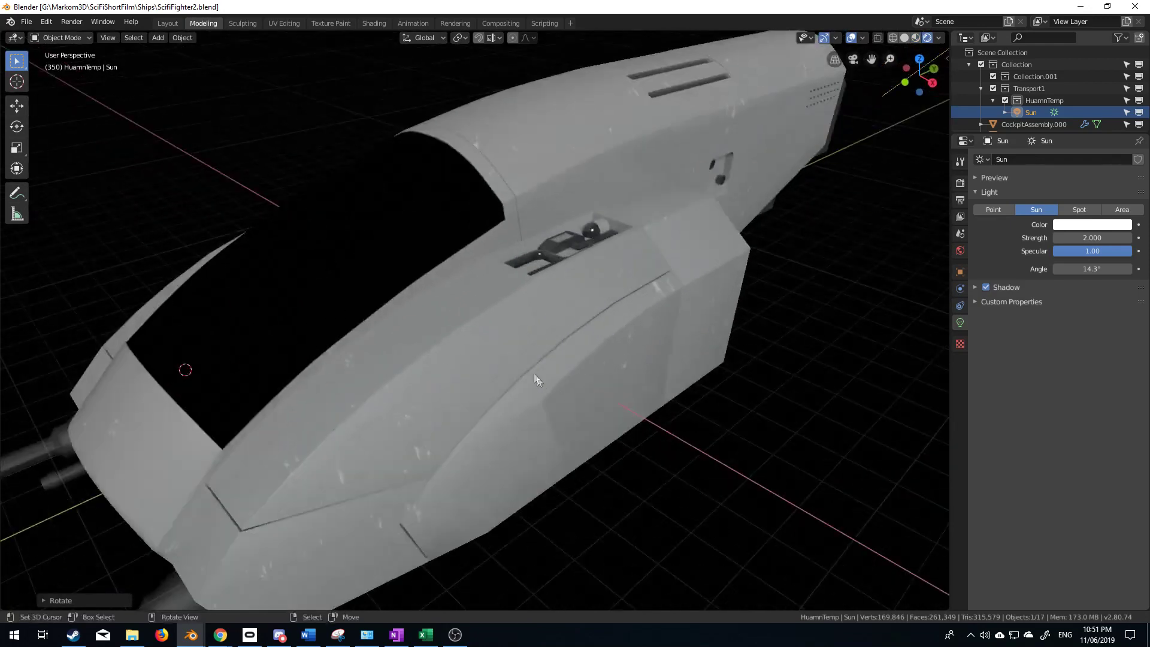
middle_drag(537, 376, 498, 381)
key(d)
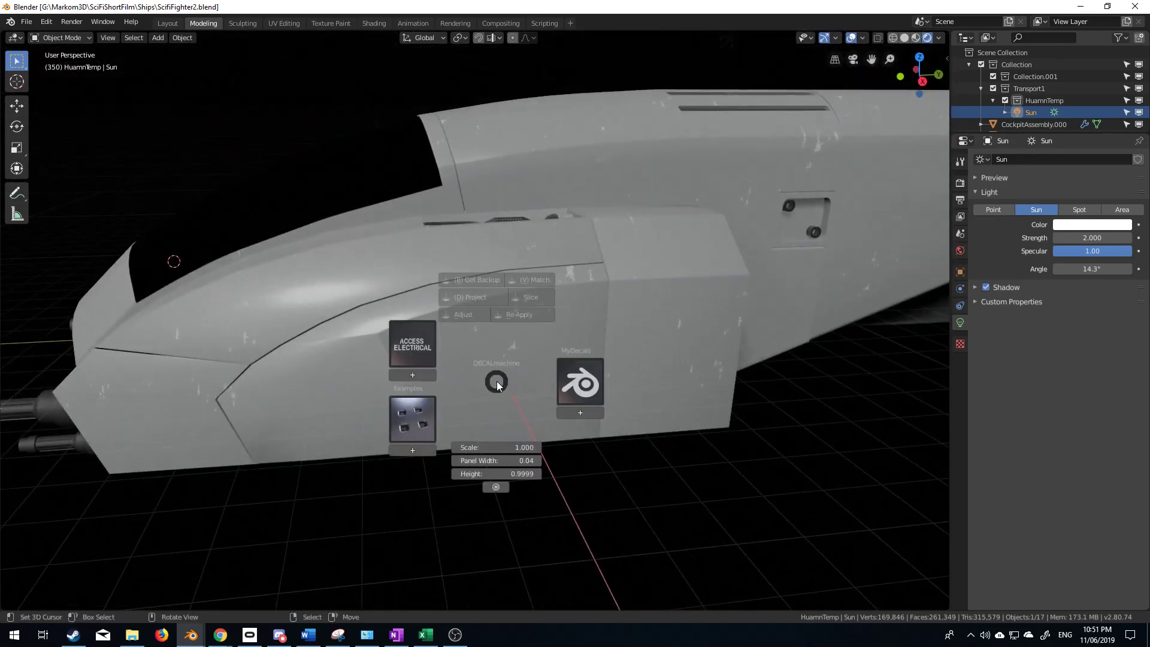
click(420, 431)
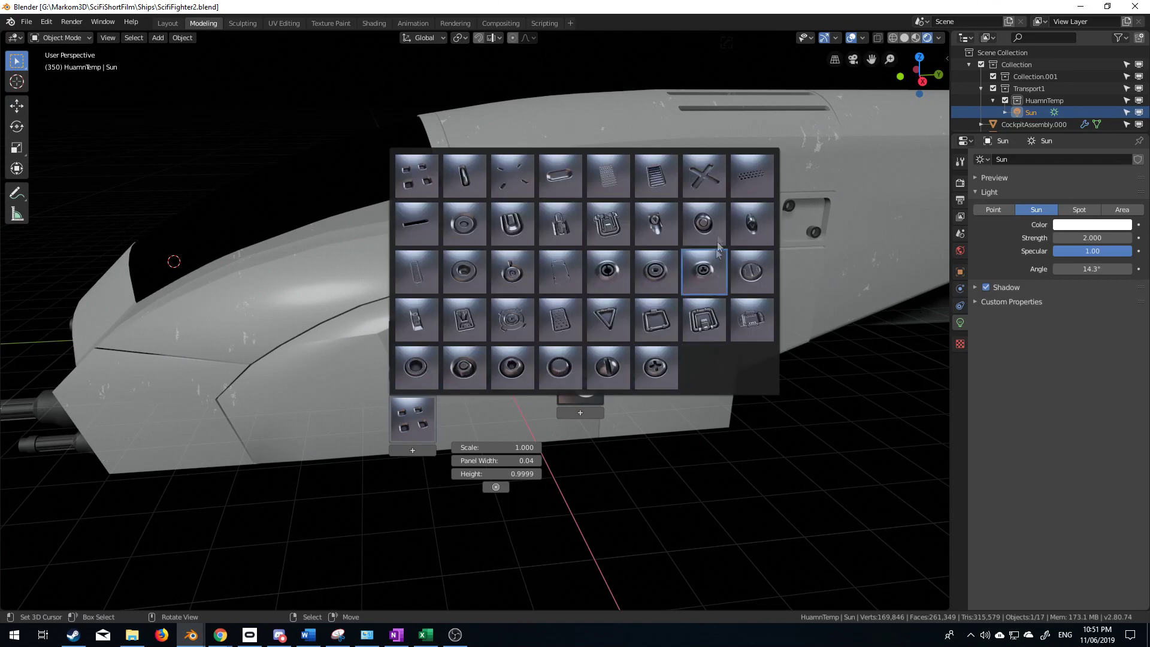
click(659, 175)
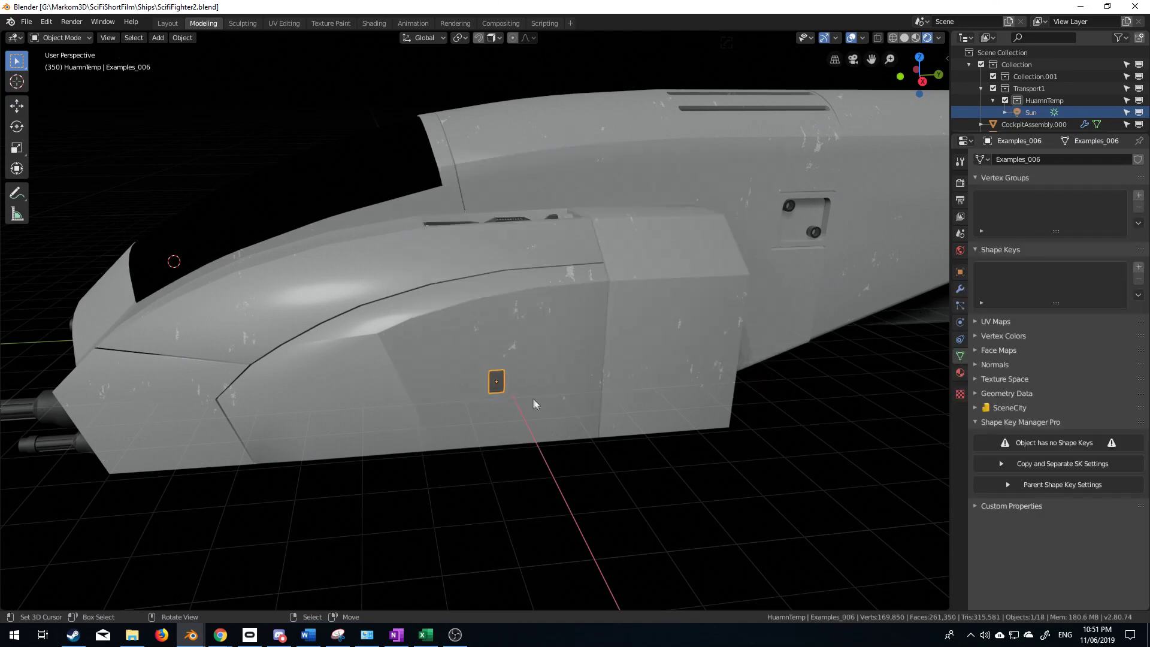
Enlarge the vent decal and rotate it 90° around its Z axis.
key(s)
click(700, 475)
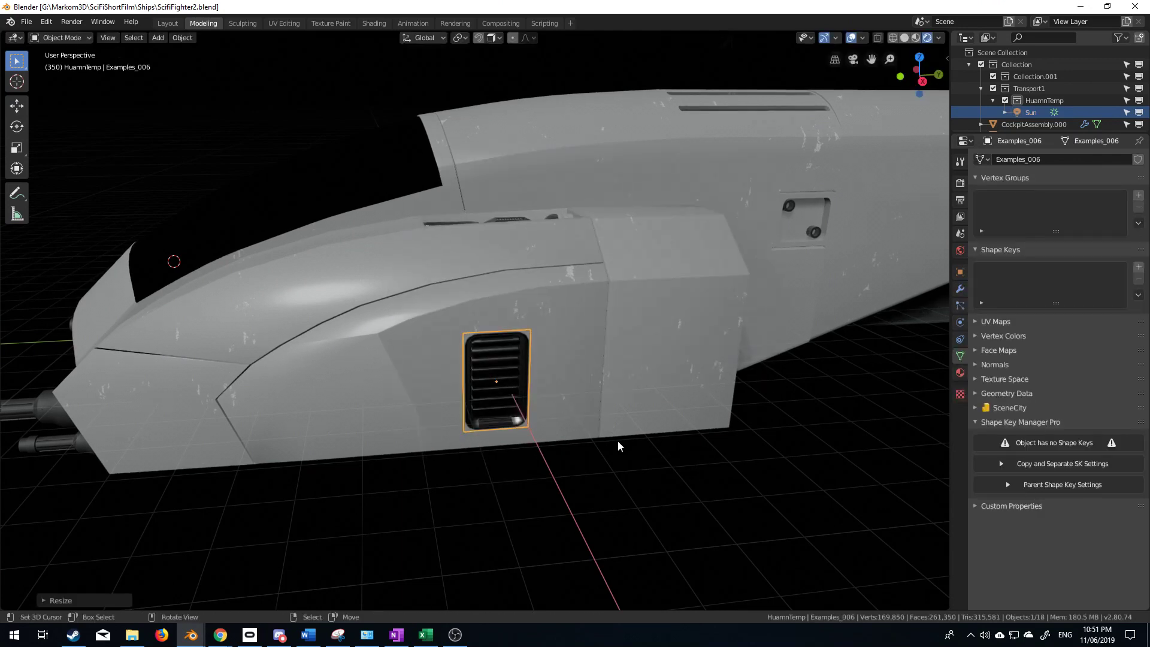
key(r)
key(z)
key(z)
text(90)
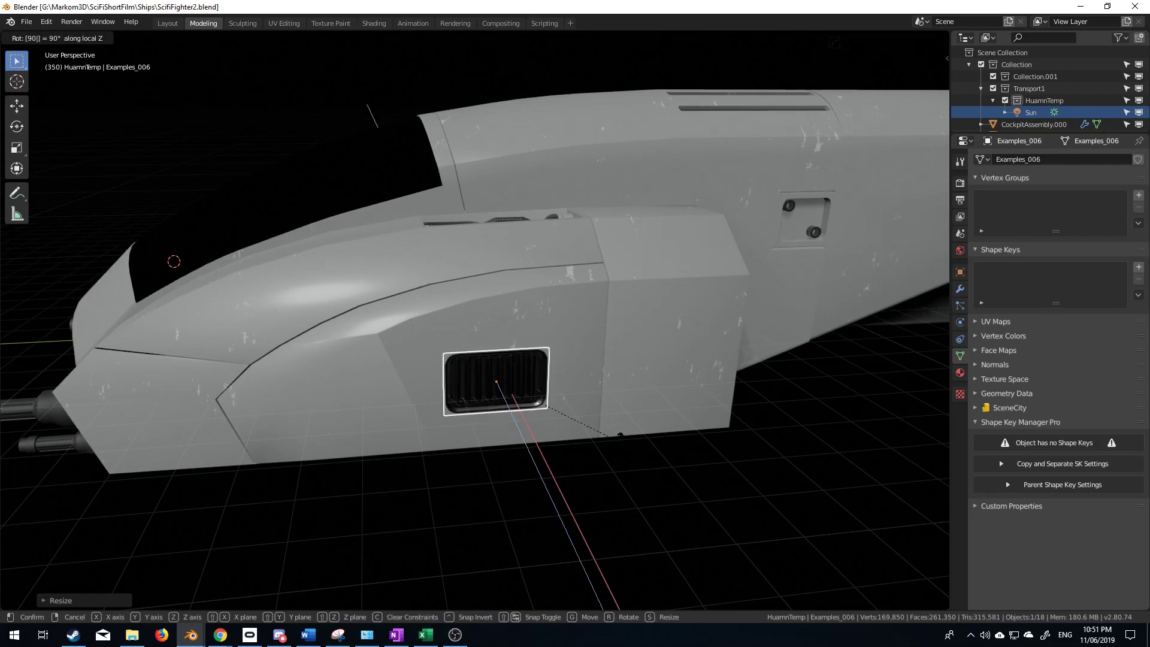
key(Return)
Project the vent onto the hull's side panel as Examples_006_projected.
middle_drag(617, 440, 533, 413)
key(KP_Decimal)
key(d)
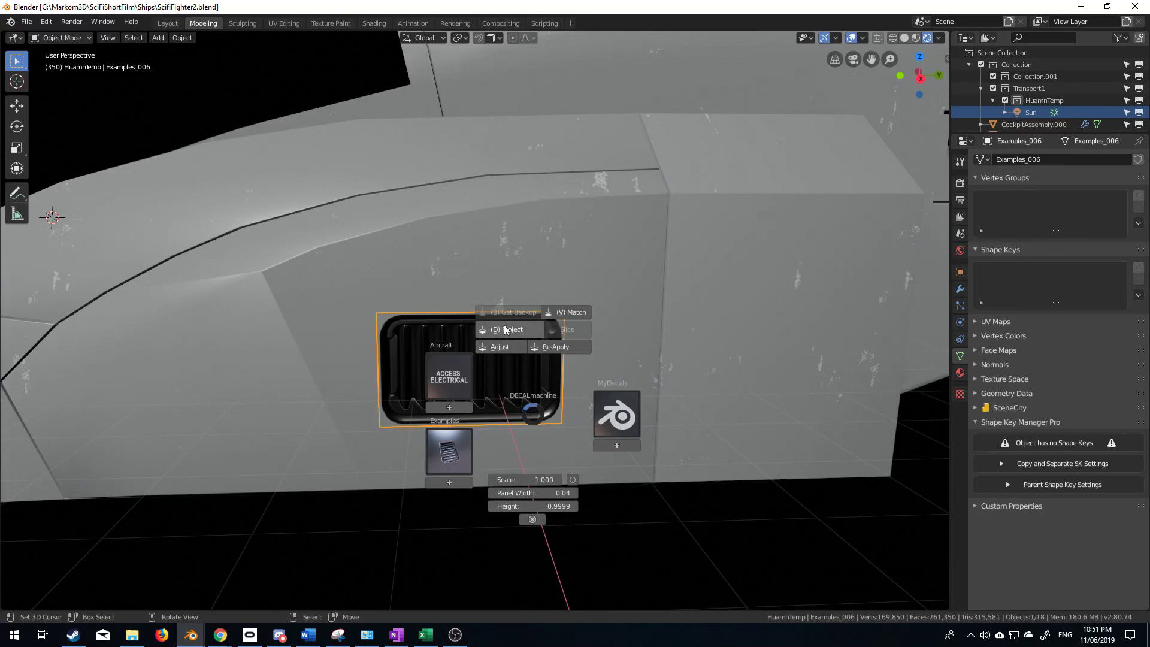
click(505, 330)
middle_drag(506, 431, 482, 432)
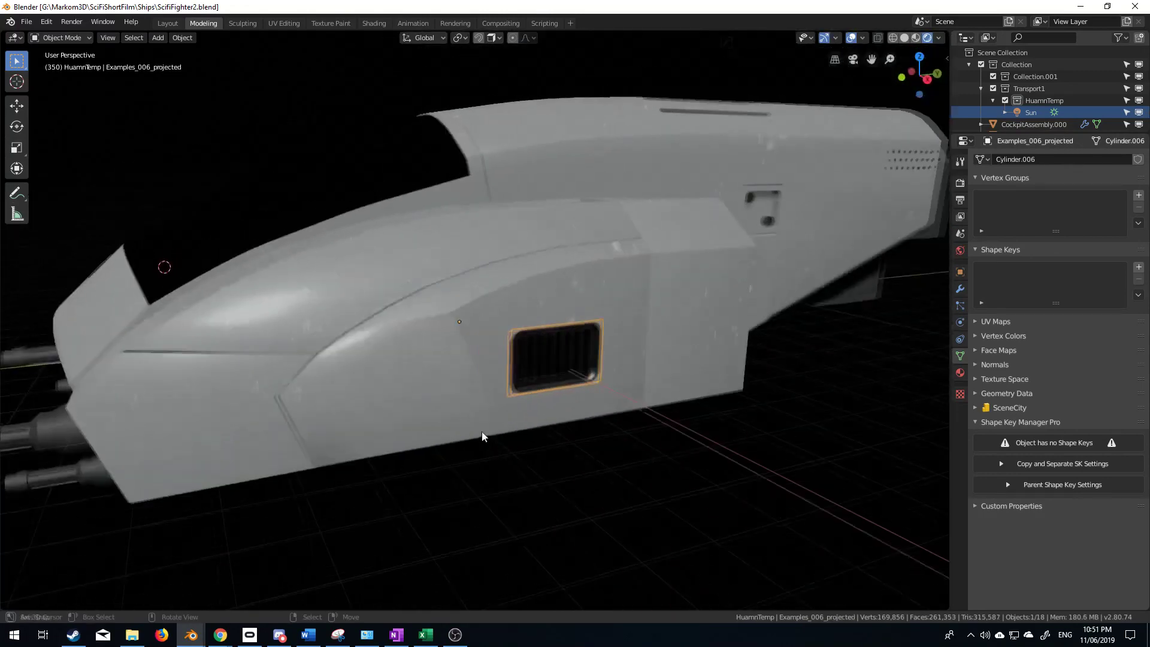
Reopen the Examples decal library from the DECALmachine pie.
key(shift+a)
key(Escape)
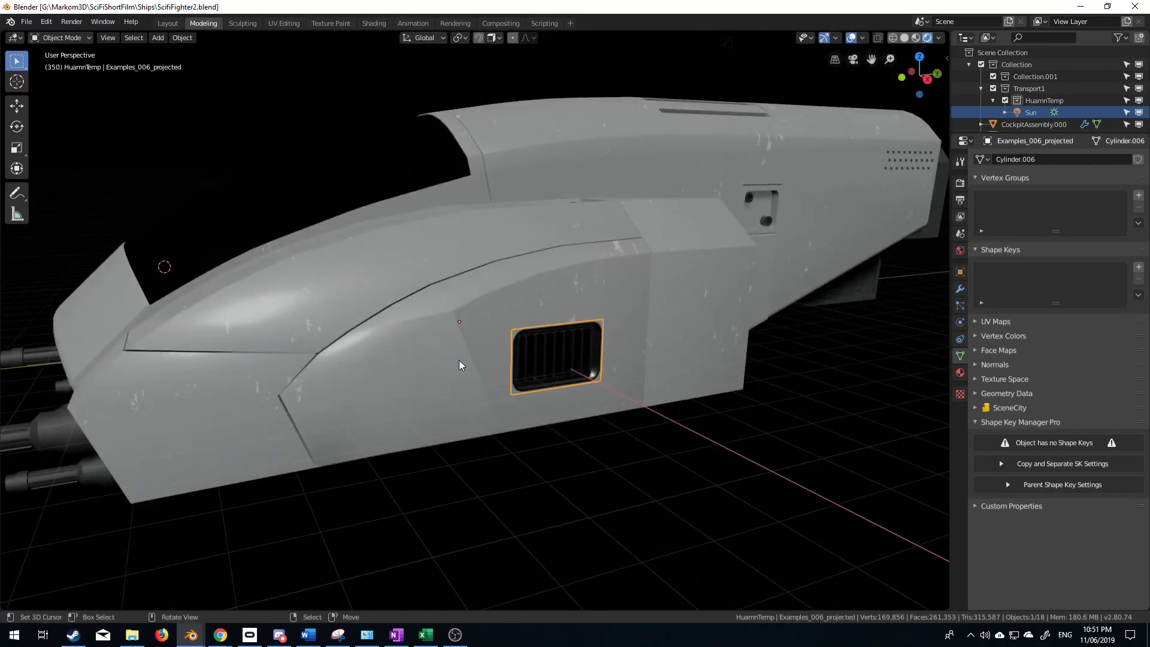
key(d)
click(381, 392)
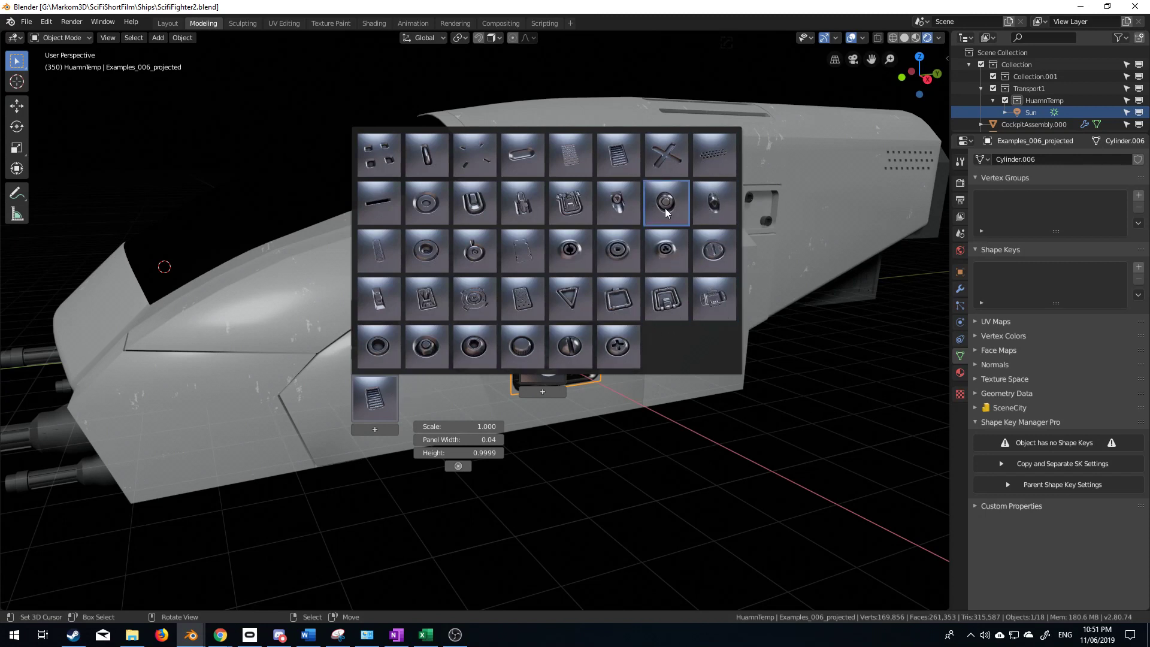
Insert Examples_016 at the ship's lower front, rotated 90° and scaled about 4.3 times.
click(716, 201)
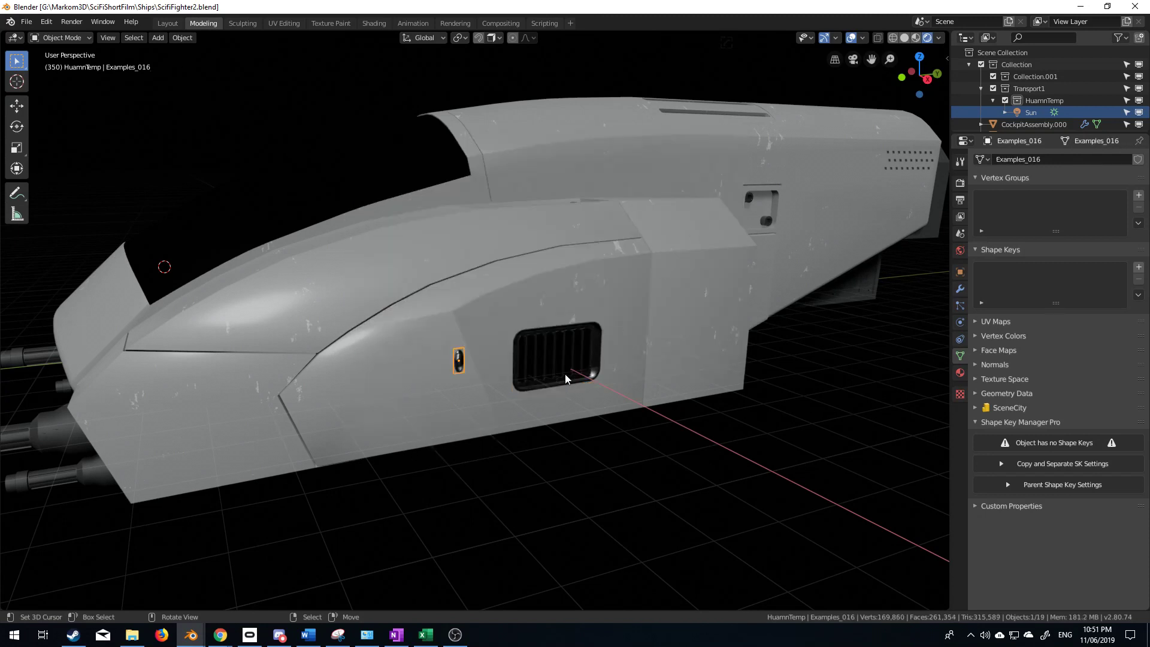
key(g)
click(202, 430)
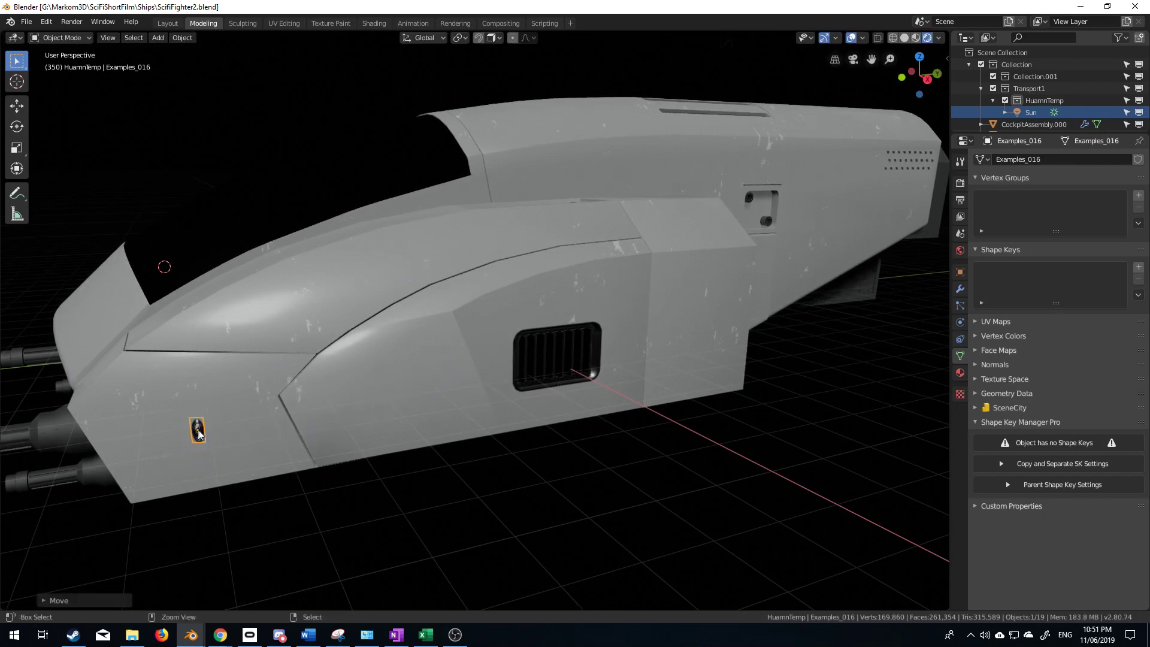
key(r)
text(z)
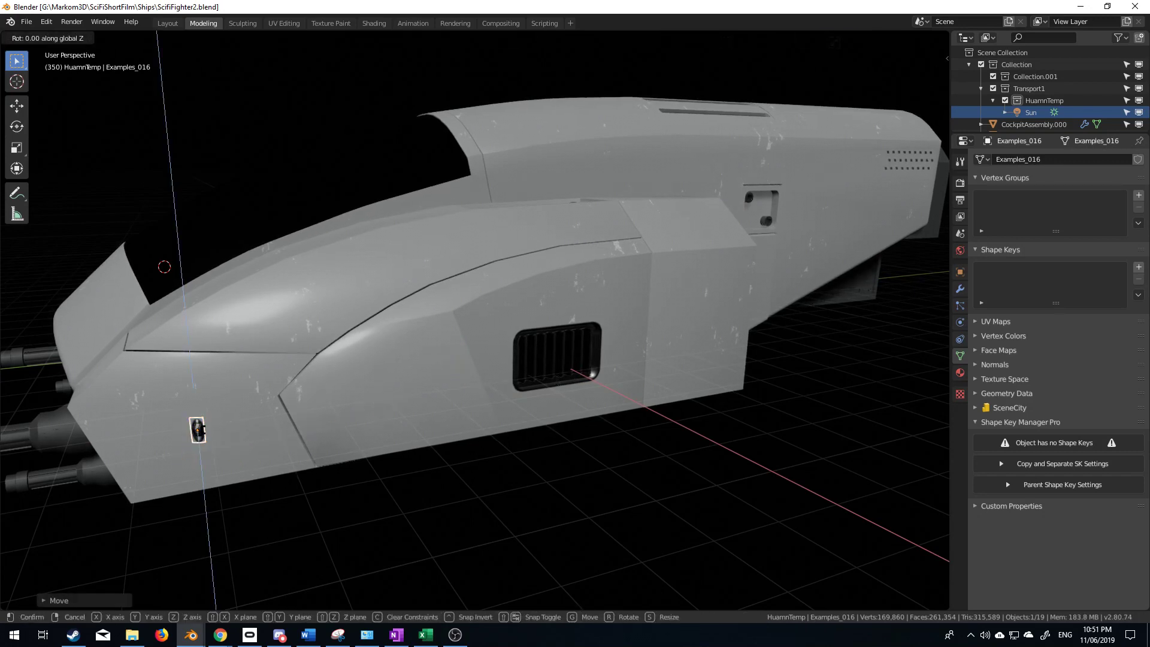
text(90z)
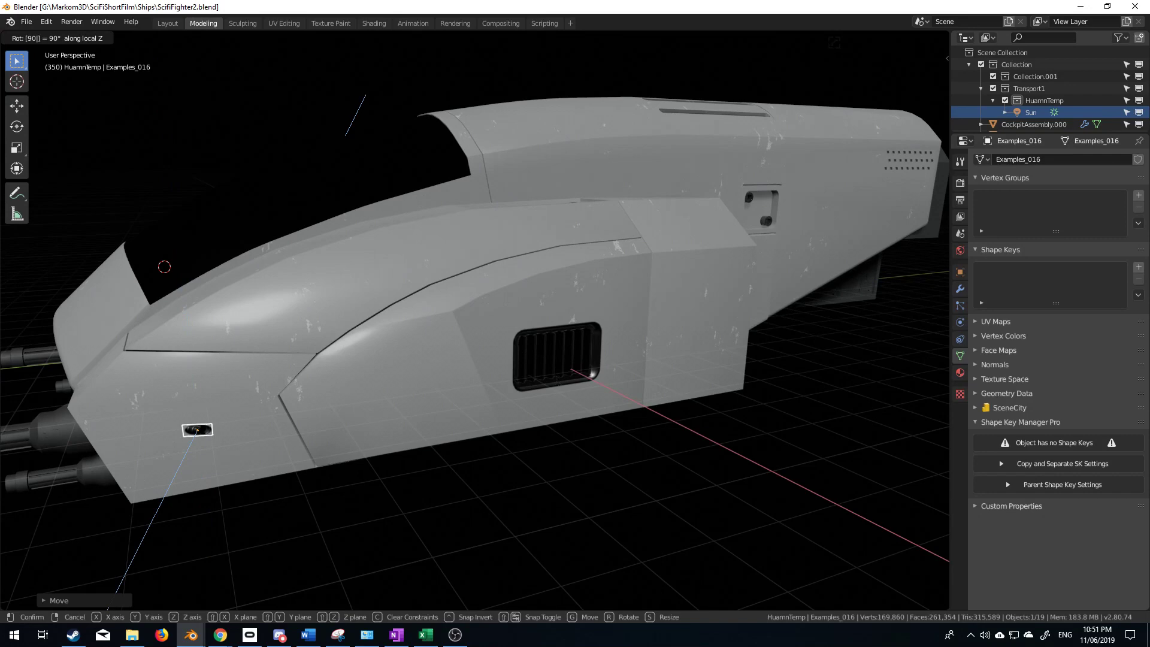
key(Return)
key(s)
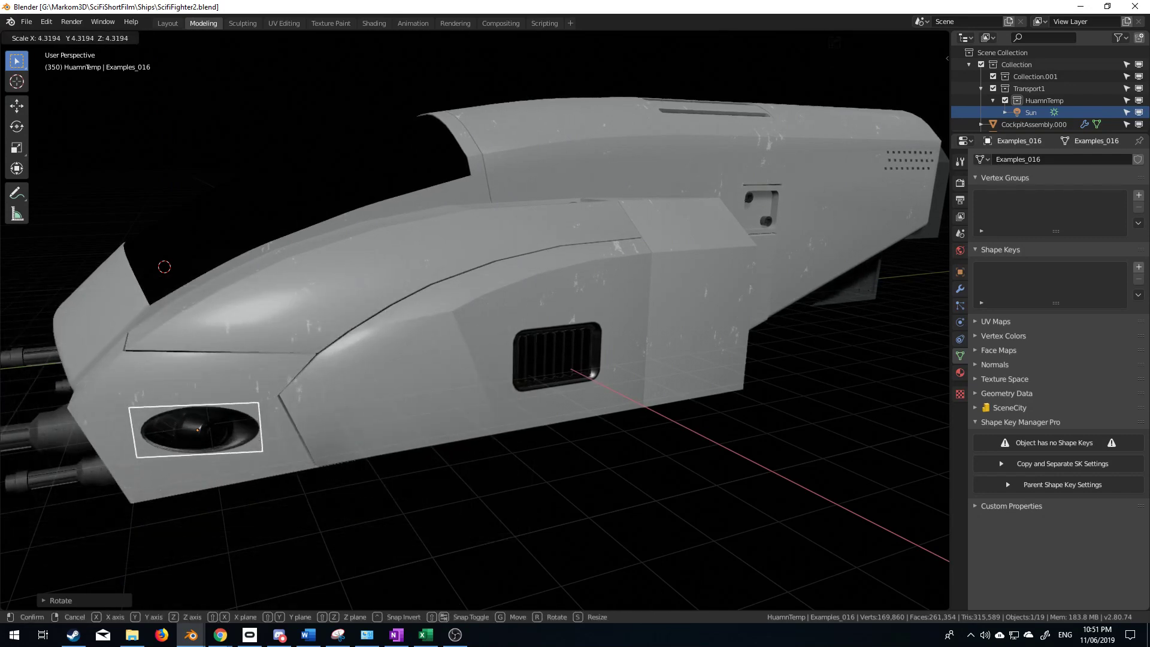
click(221, 421)
middle_drag(221, 422, 356, 451)
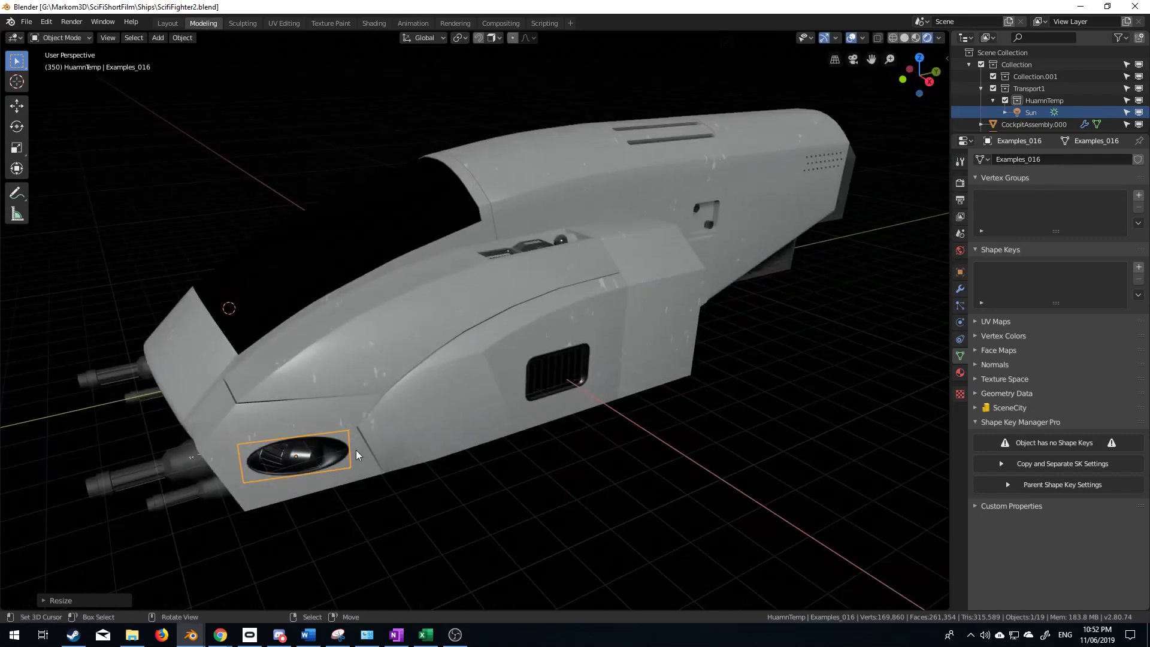
Insert the Examples_035 bolt decal and move it higher up the hull side.
key(d)
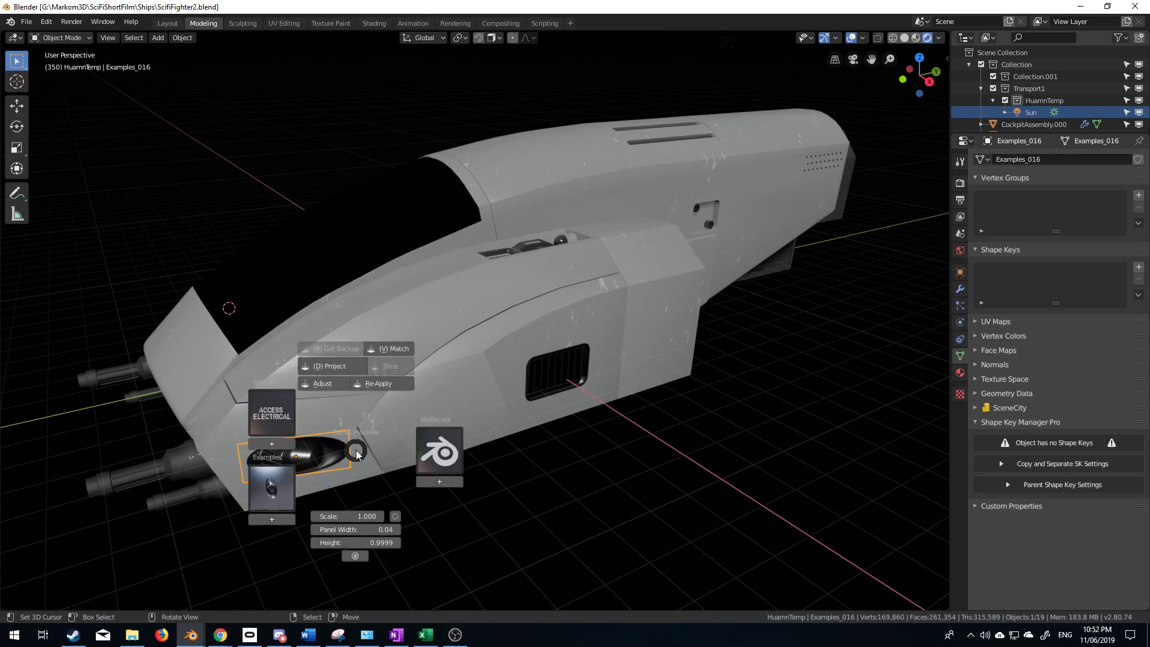
click(284, 499)
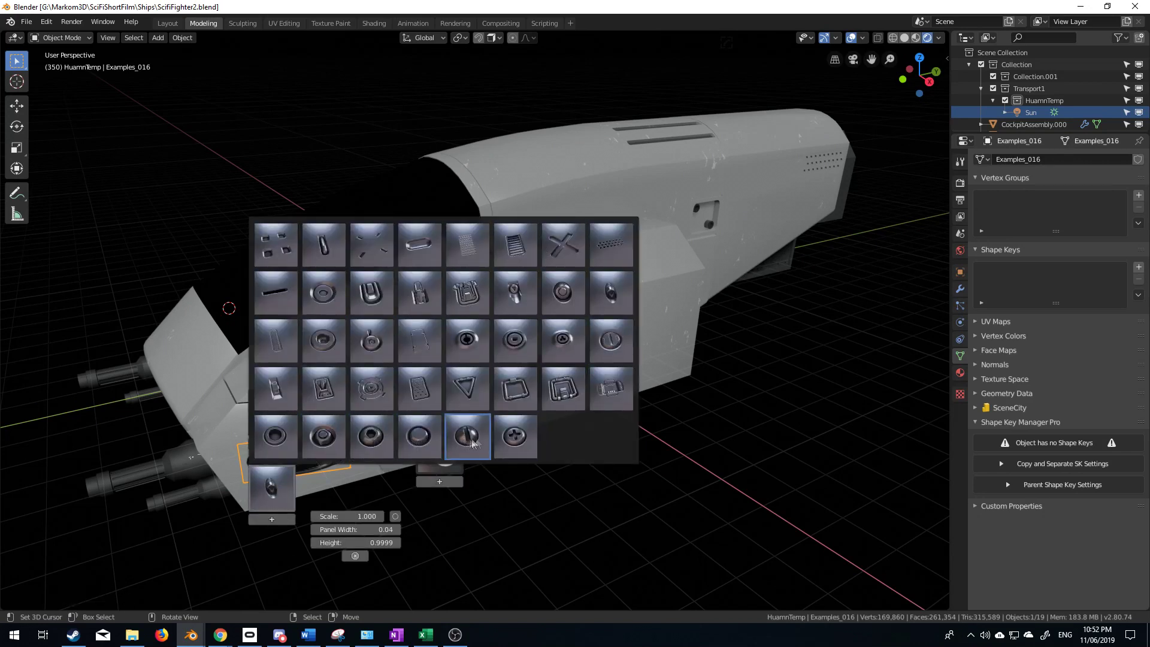
click(372, 438)
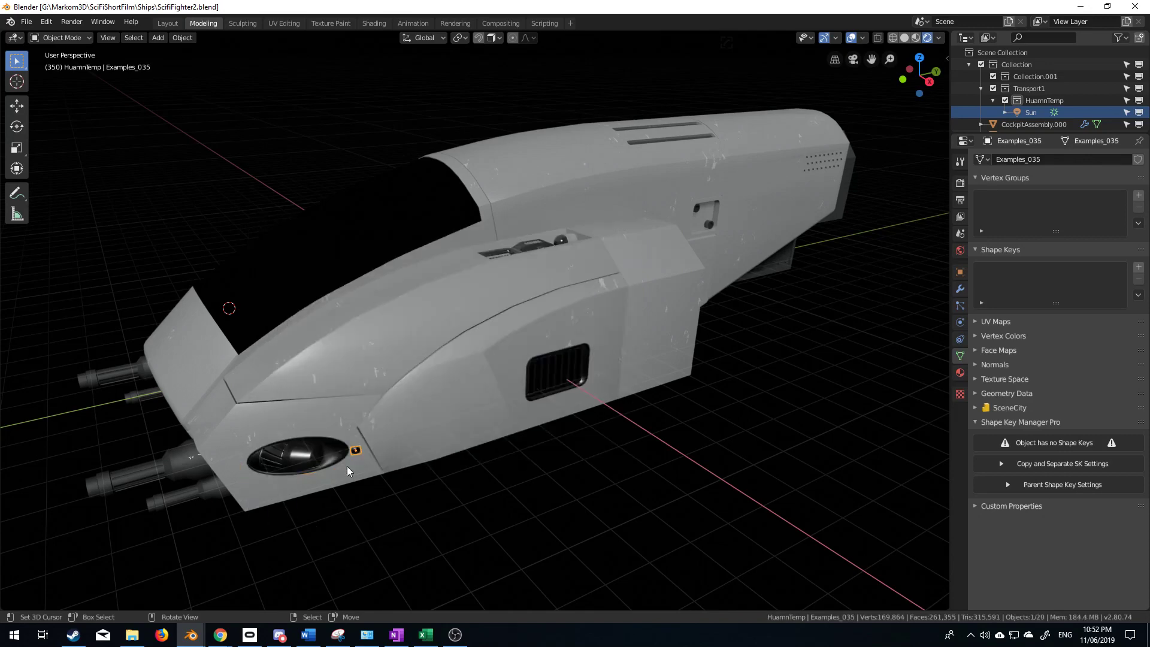
key(g)
click(373, 405)
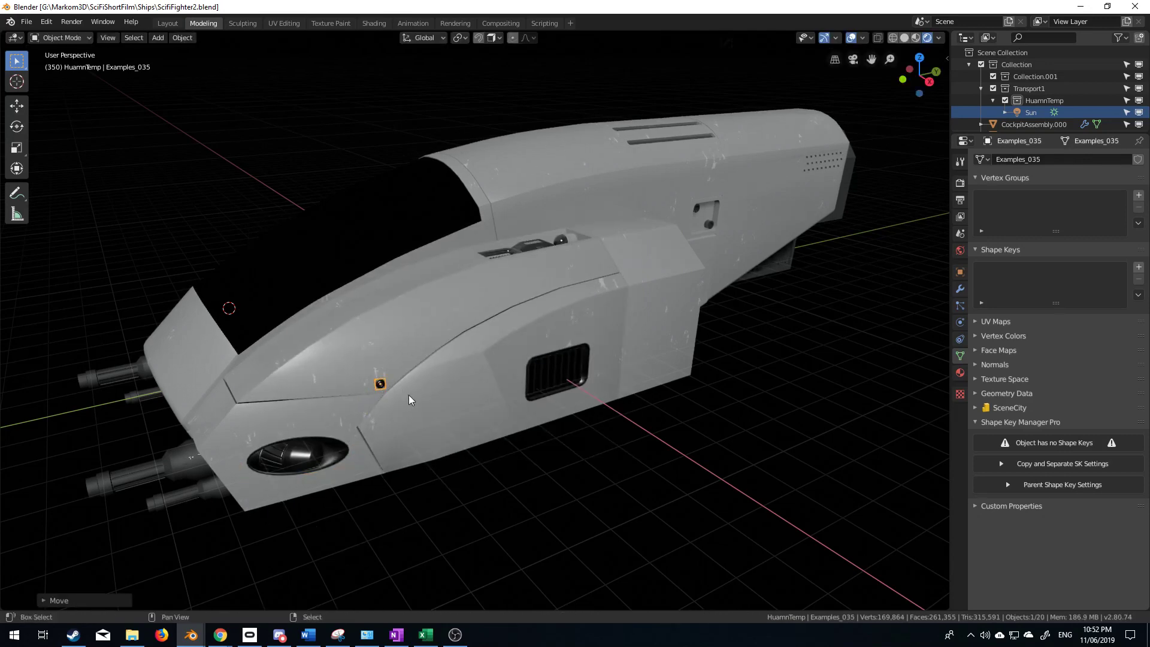
Place four more bolt copies along the panel seam, ending with Examples_035.004.
key(shift+d)
click(294, 404)
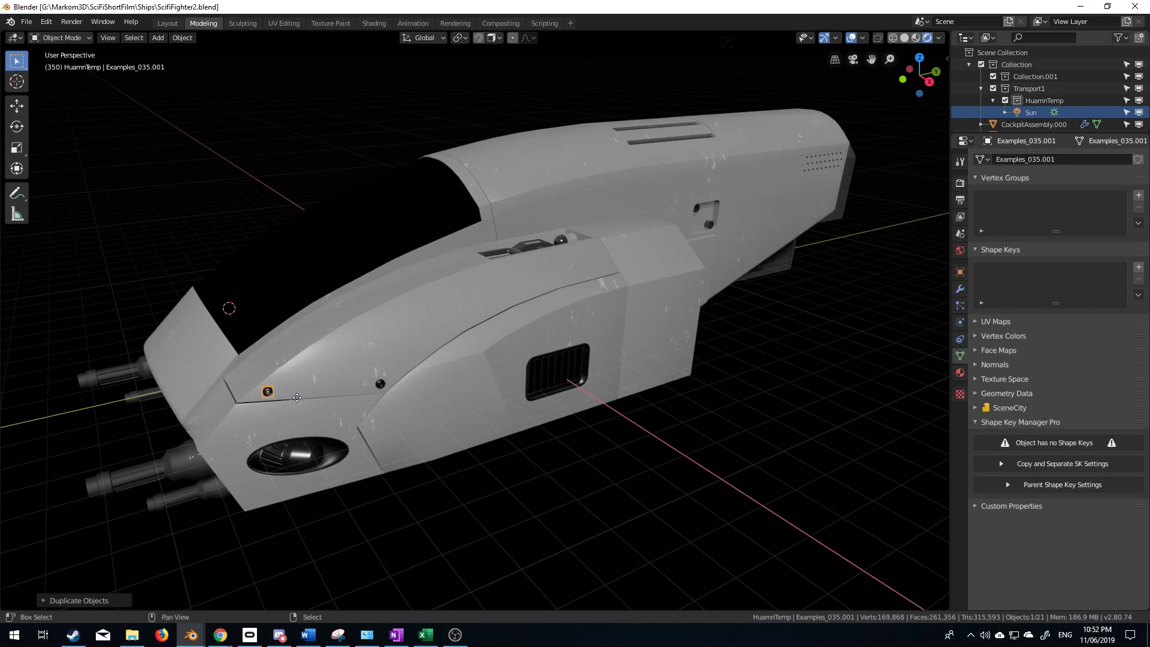
key(shift+d)
click(432, 342)
key(shift+d)
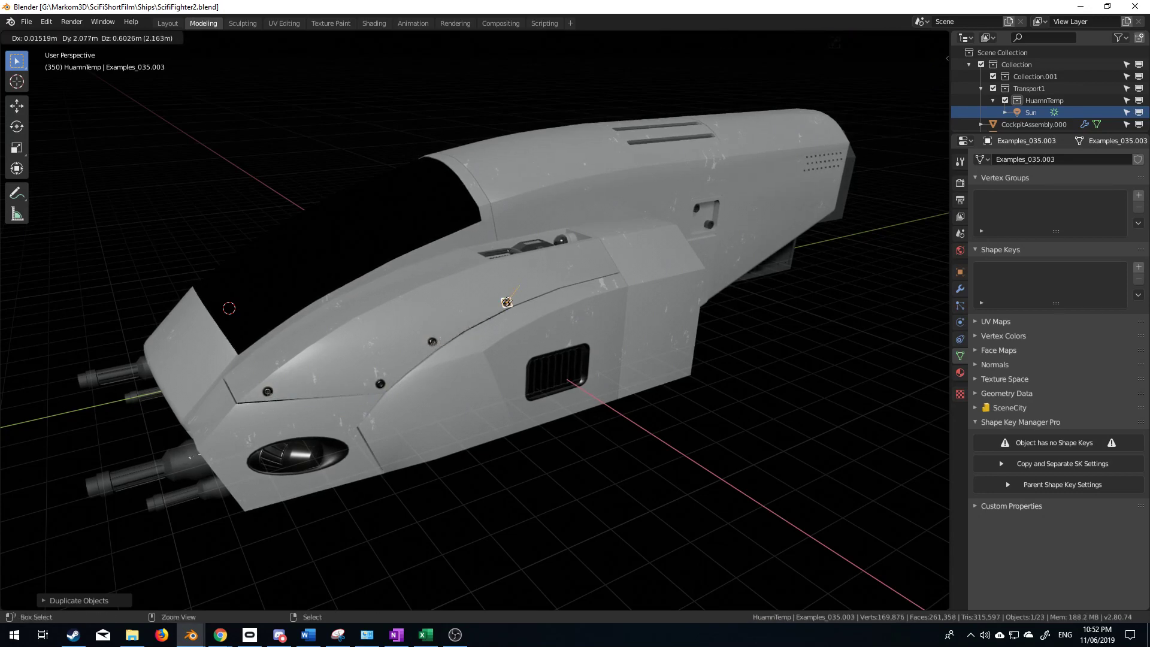
click(509, 299)
key(shift+d)
click(610, 267)
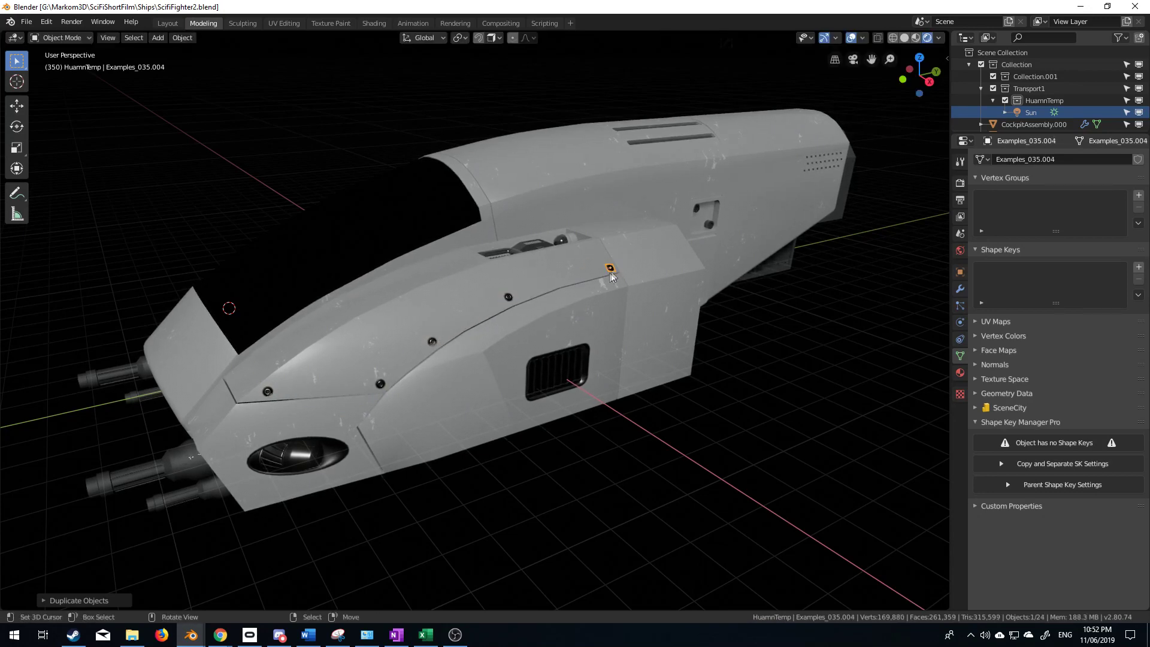
middle_drag(611, 270, 607, 308)
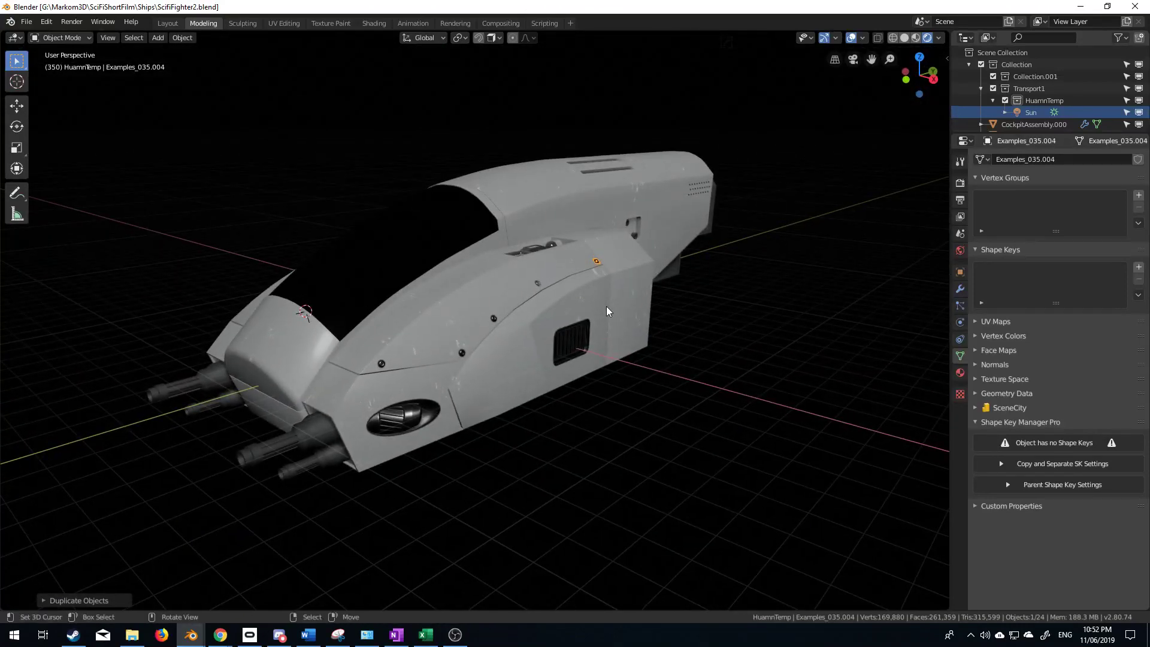
middle_drag(606, 307, 509, 333)
right_click(510, 333)
Add the Aircraft FWD arrow label decal, scale it up and place it below the side vent.
key(d)
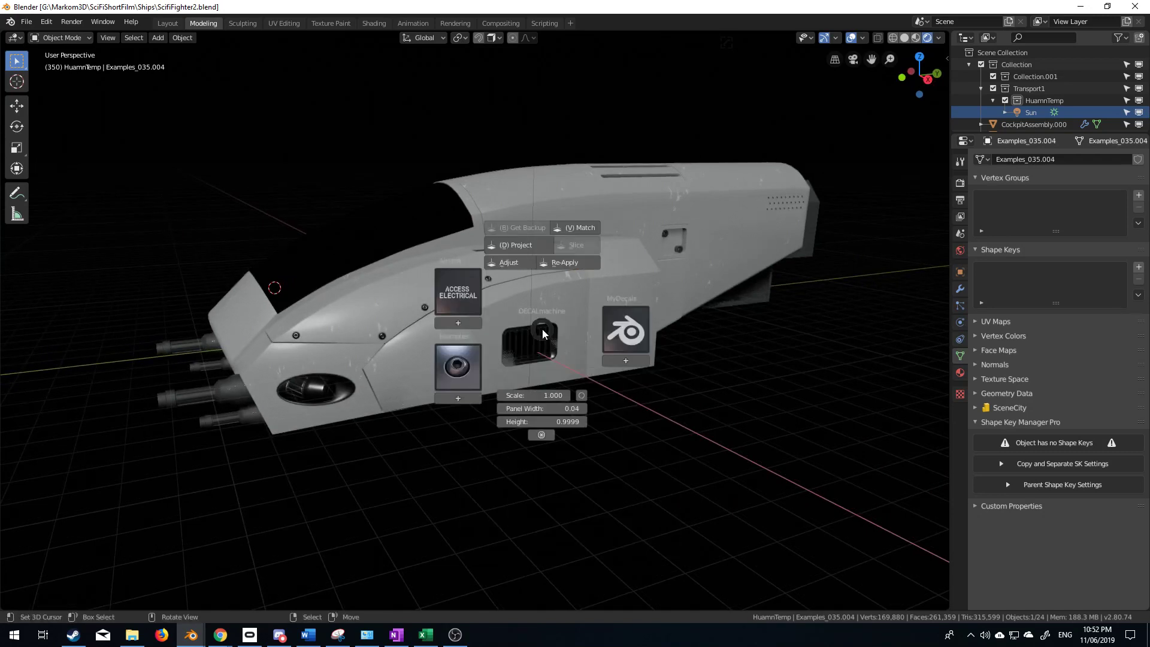
mouse_move(470, 300)
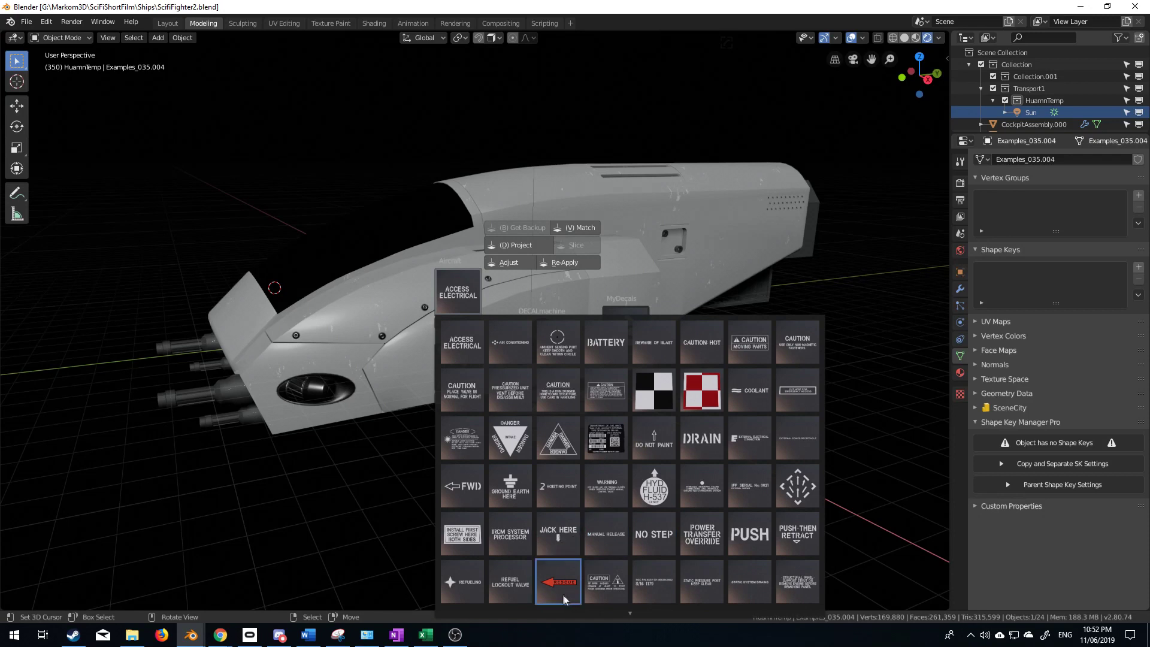
click(475, 486)
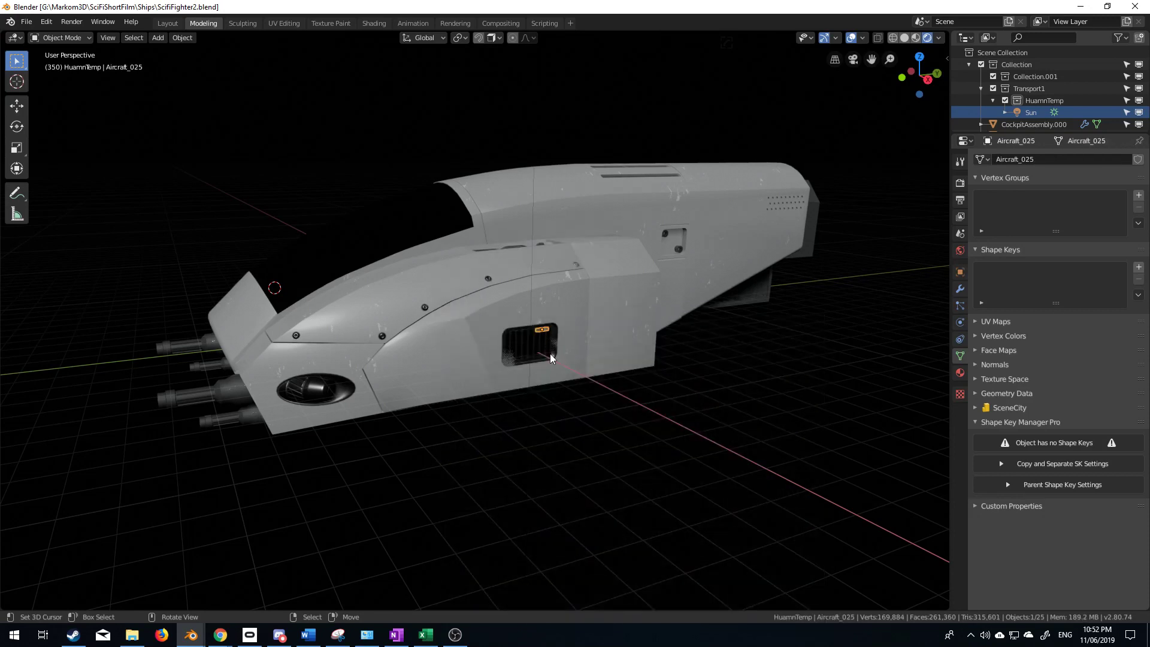
key(s)
click(610, 374)
key(g)
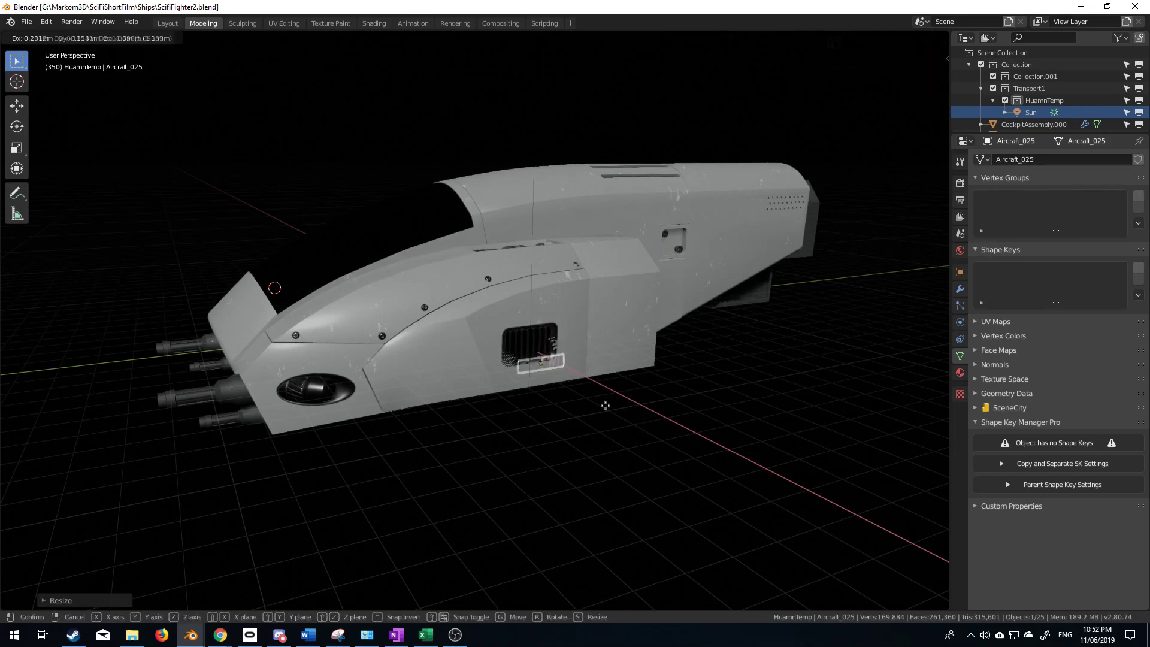
click(606, 407)
key(KP_Decimal)
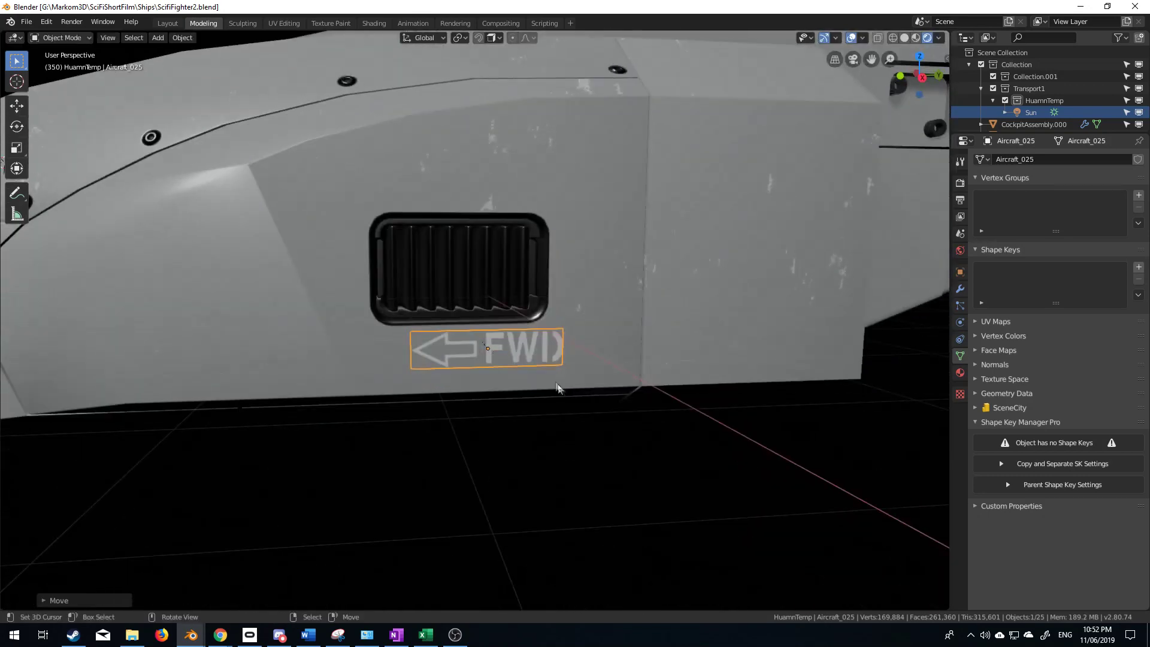
middle_drag(557, 388, 676, 400)
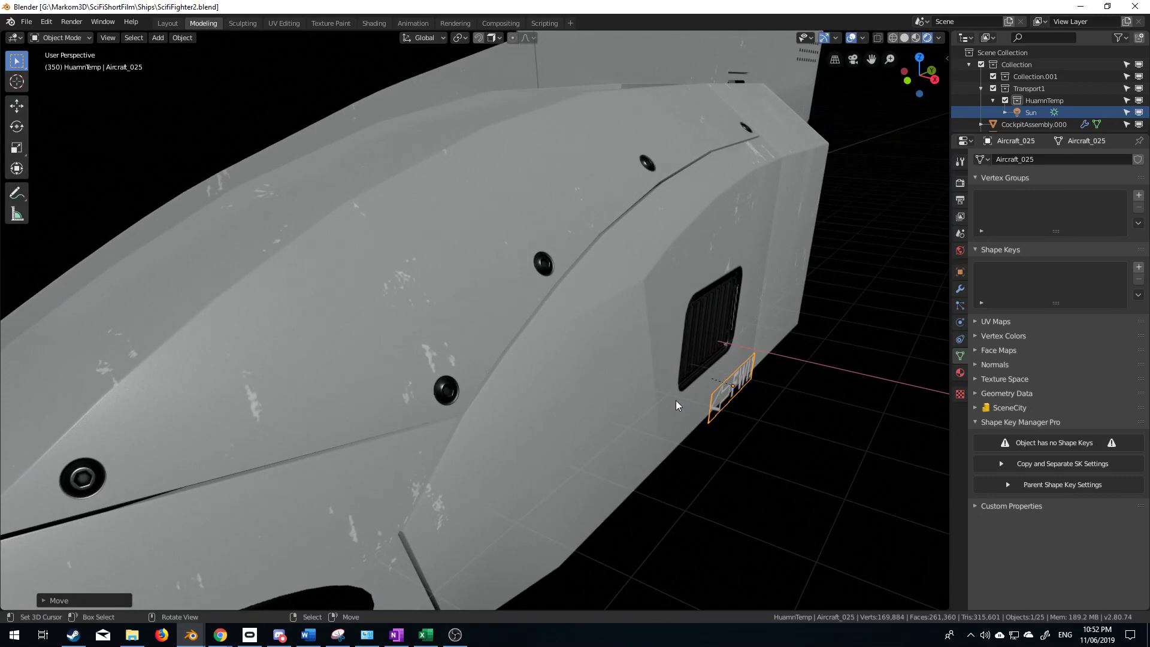
Project the FWD label onto the hull surface with (D) Project and adjust its size.
key(d)
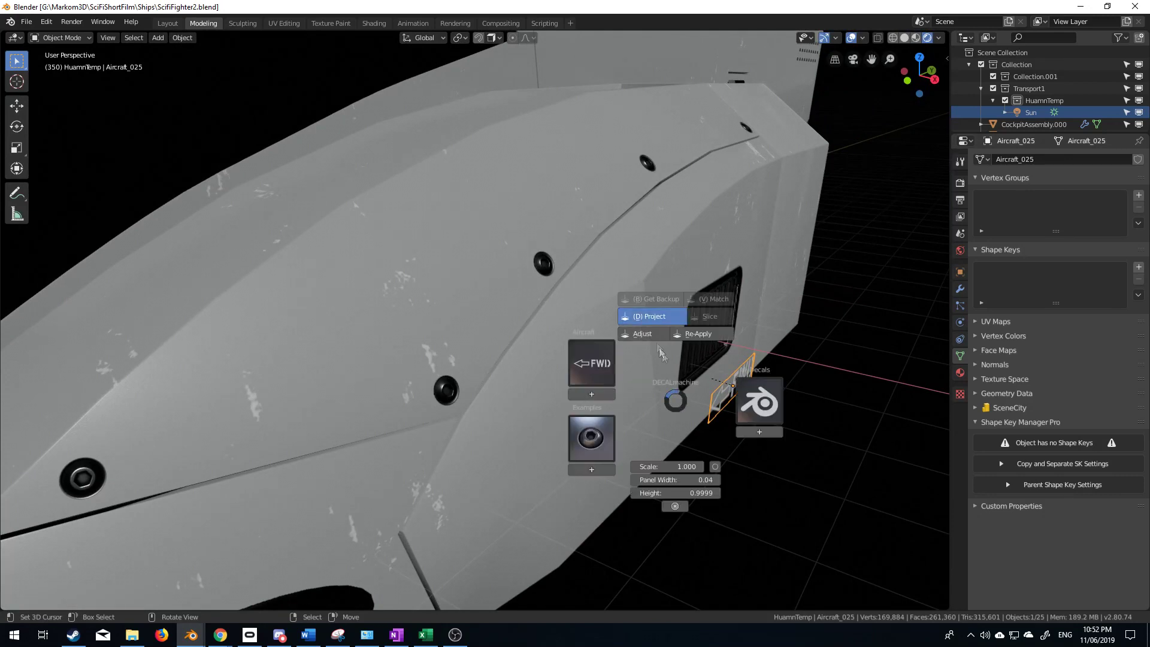
click(644, 321)
key(KP_Decimal)
key(s)
click(643, 390)
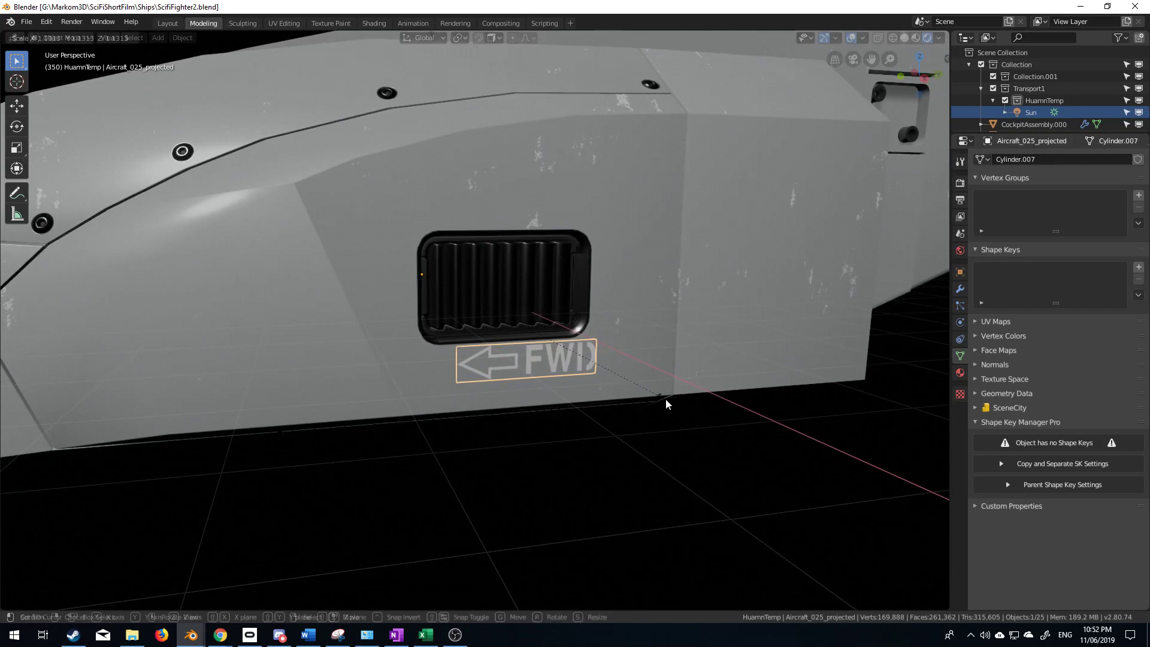
scroll(634, 397, down, 3)
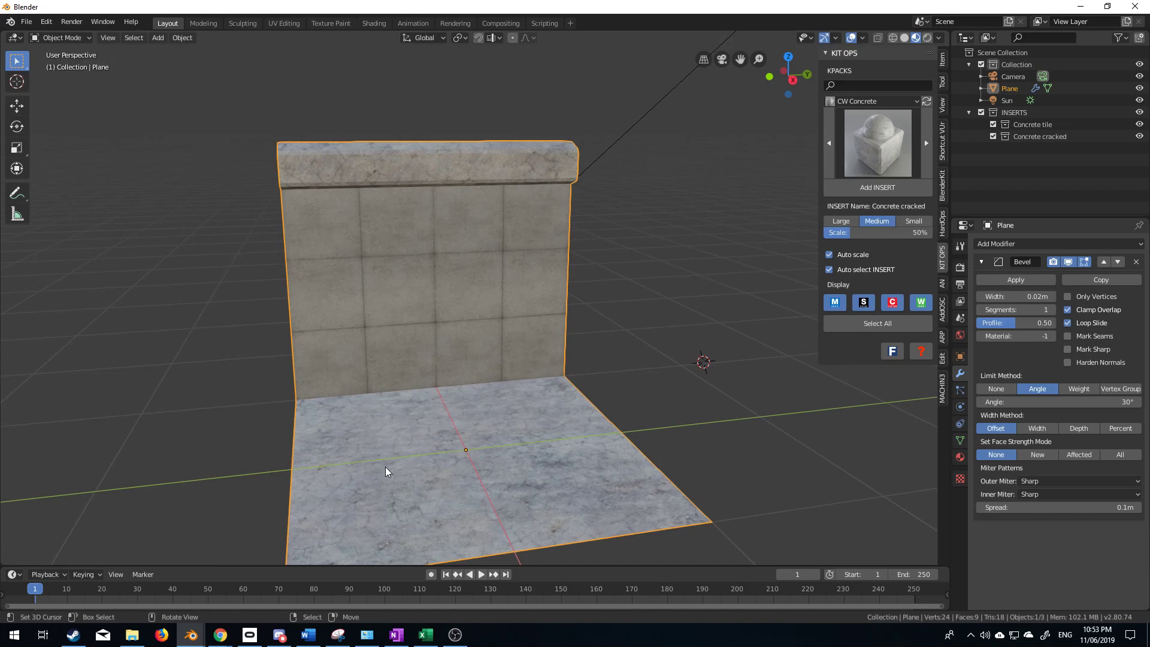
Show the MACHIN3 DECALmachine panel in a widened sidebar.
click(943, 387)
drag(820, 288, 686, 288)
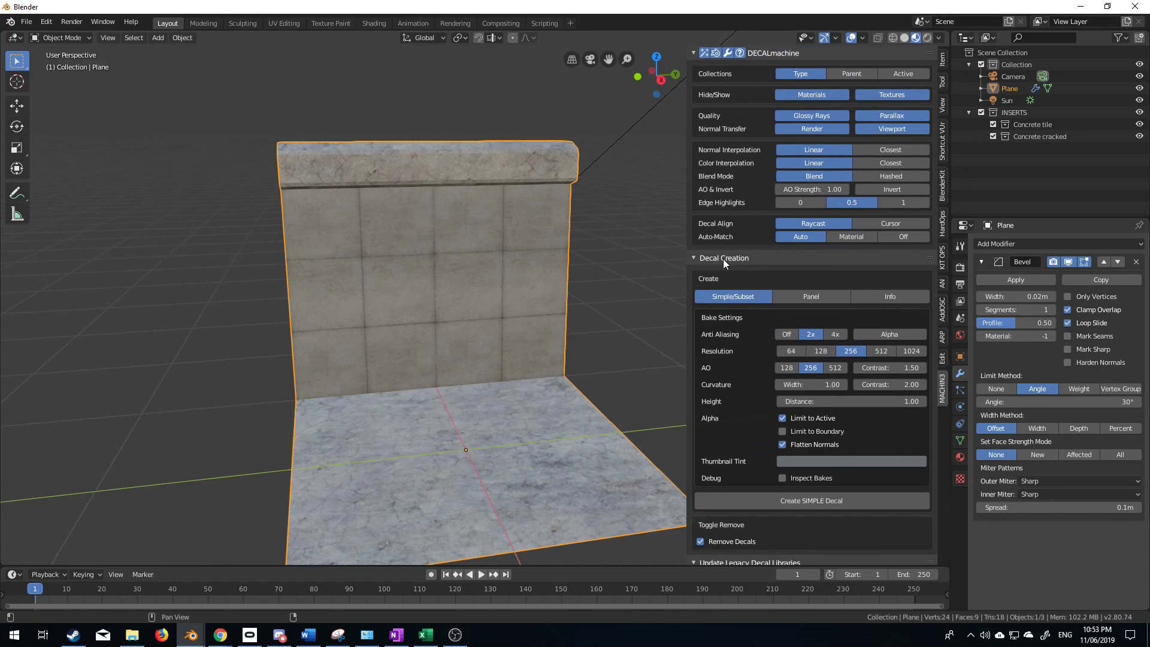
Set Decal Creation to Info and load Decal_Grunge_Leaking_A.png from the Grunge folder.
click(891, 298)
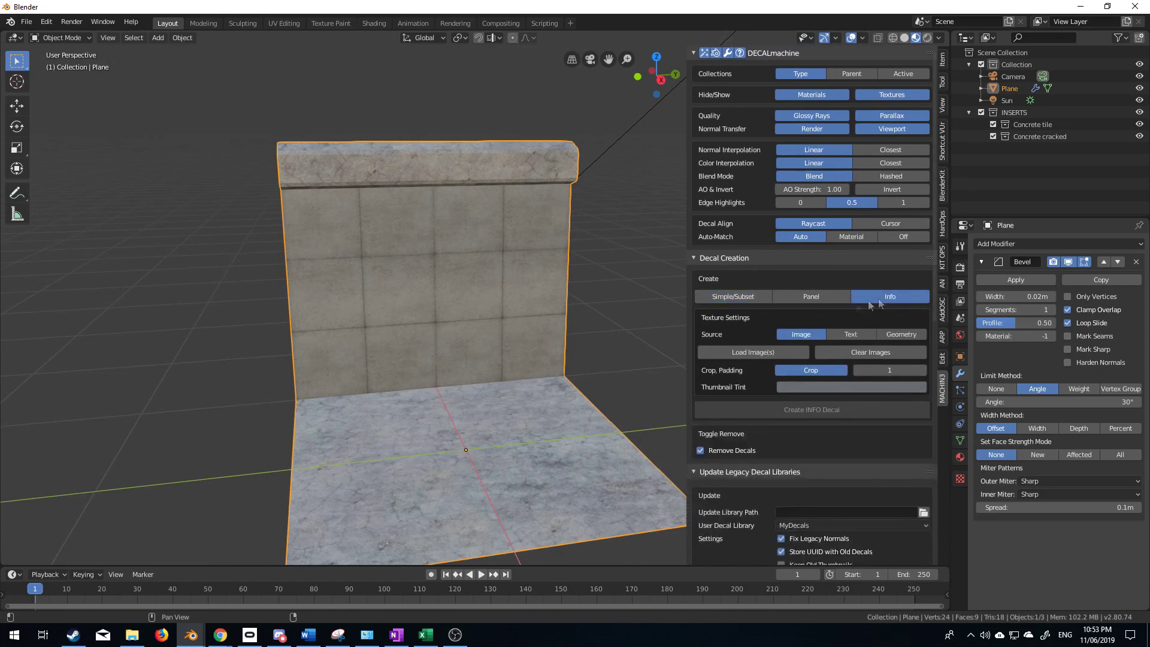
click(773, 352)
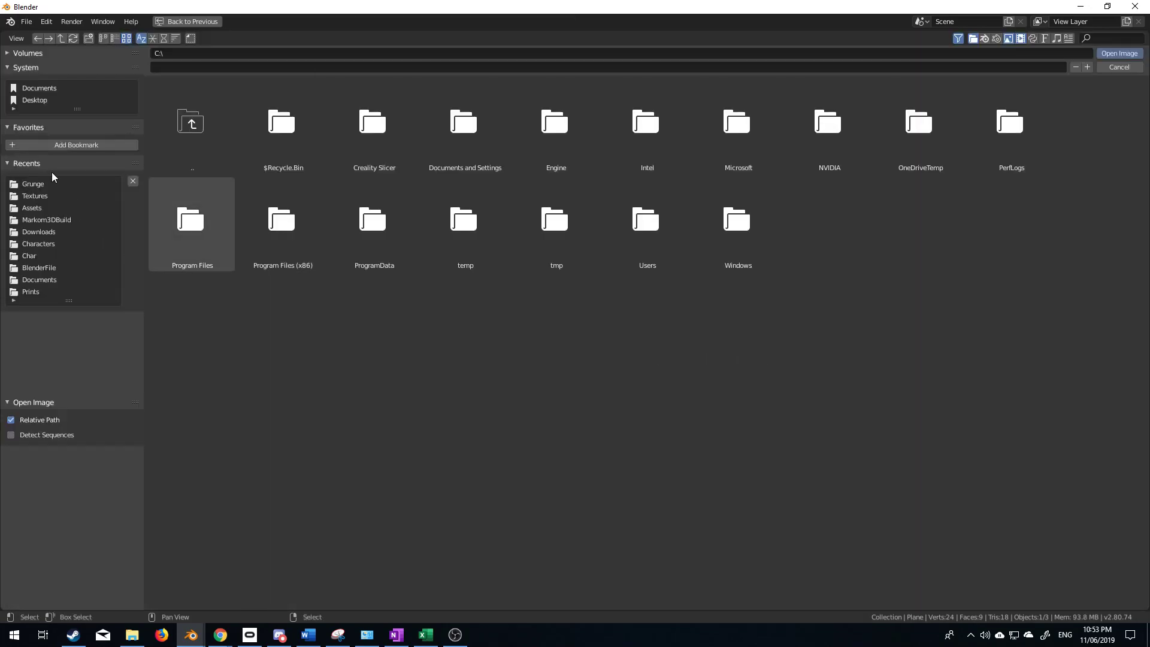
click(60, 185)
click(281, 139)
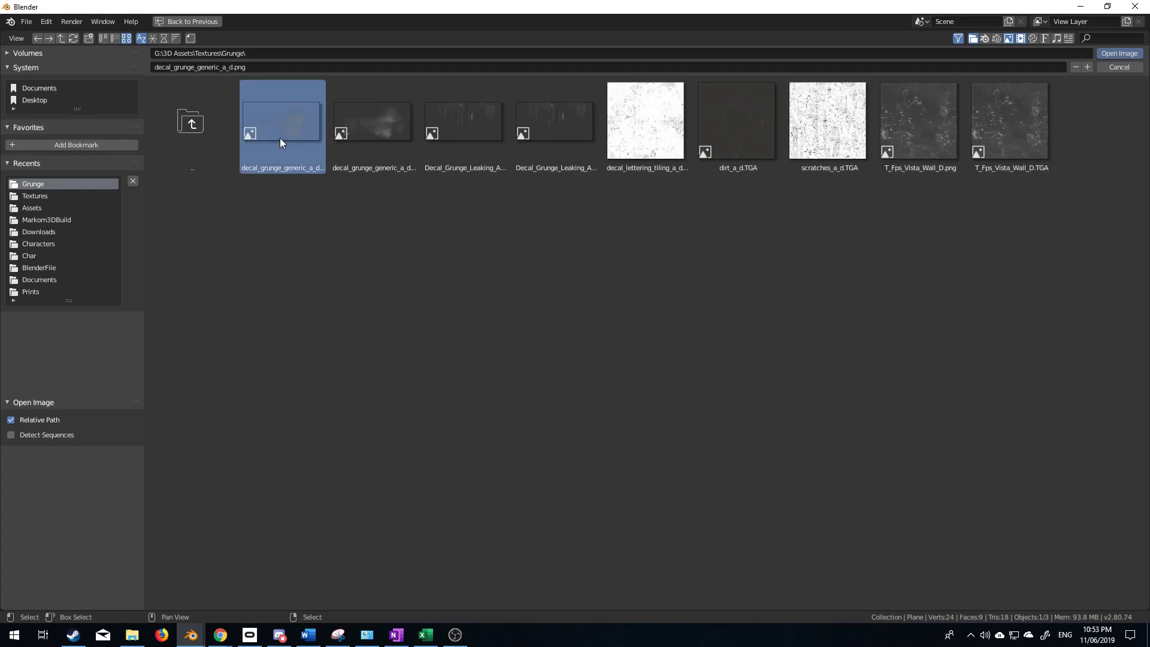
click(469, 145)
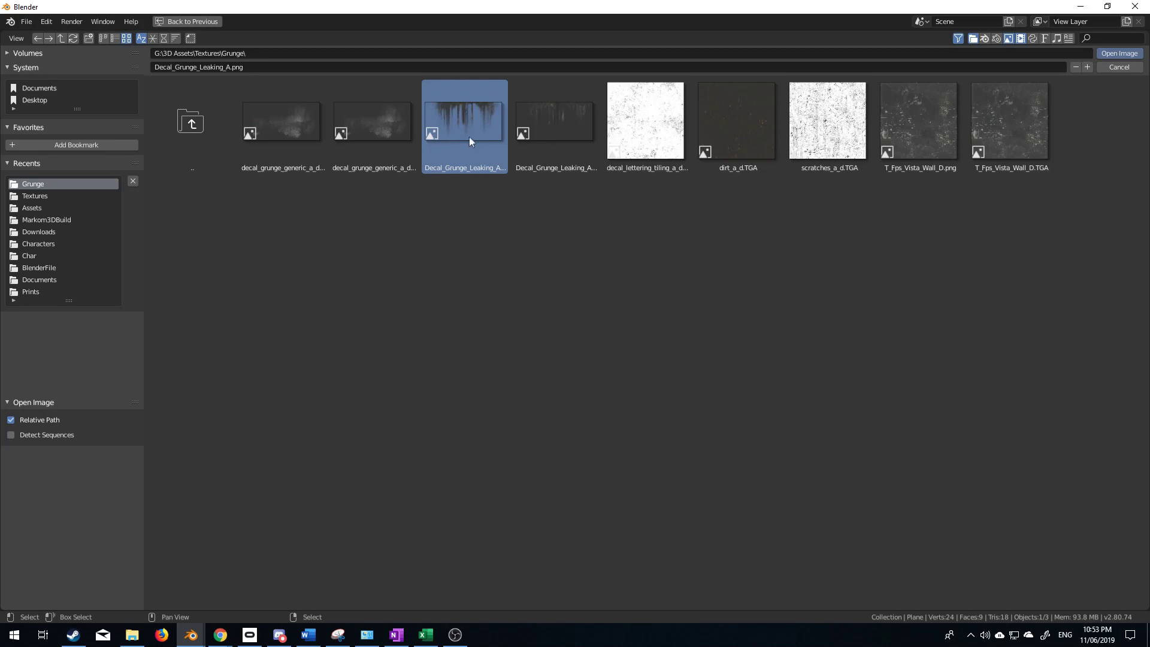
click(1134, 55)
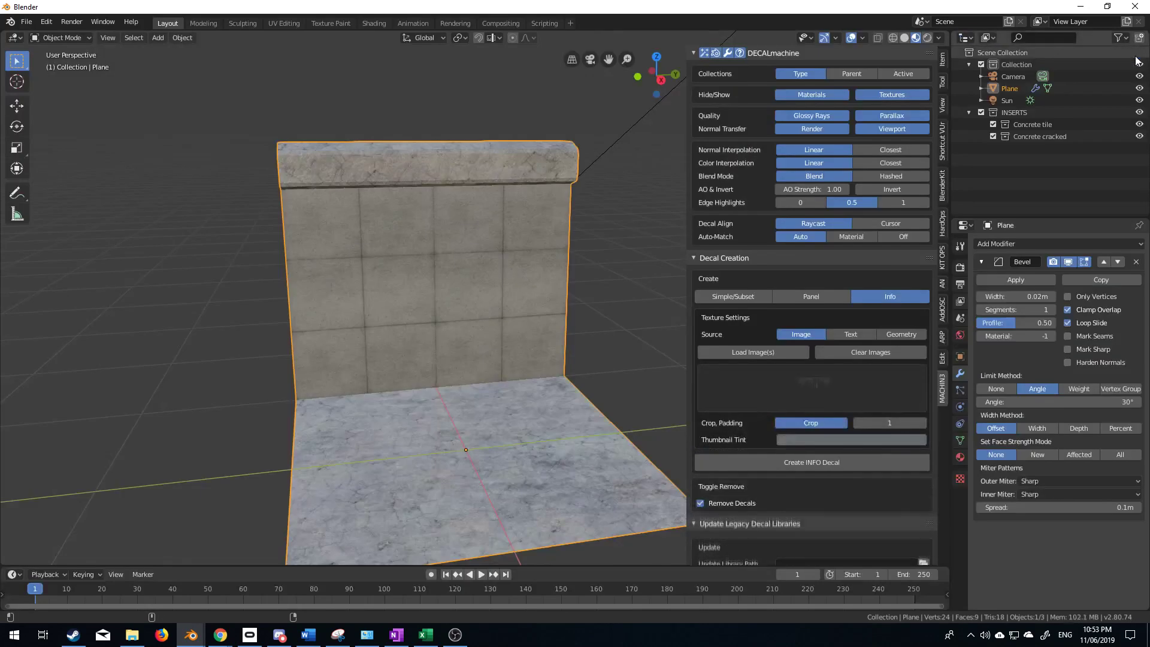
Create the INFO decal, place it on the wall, reset its rotation and rotate 90° around Z.
click(788, 463)
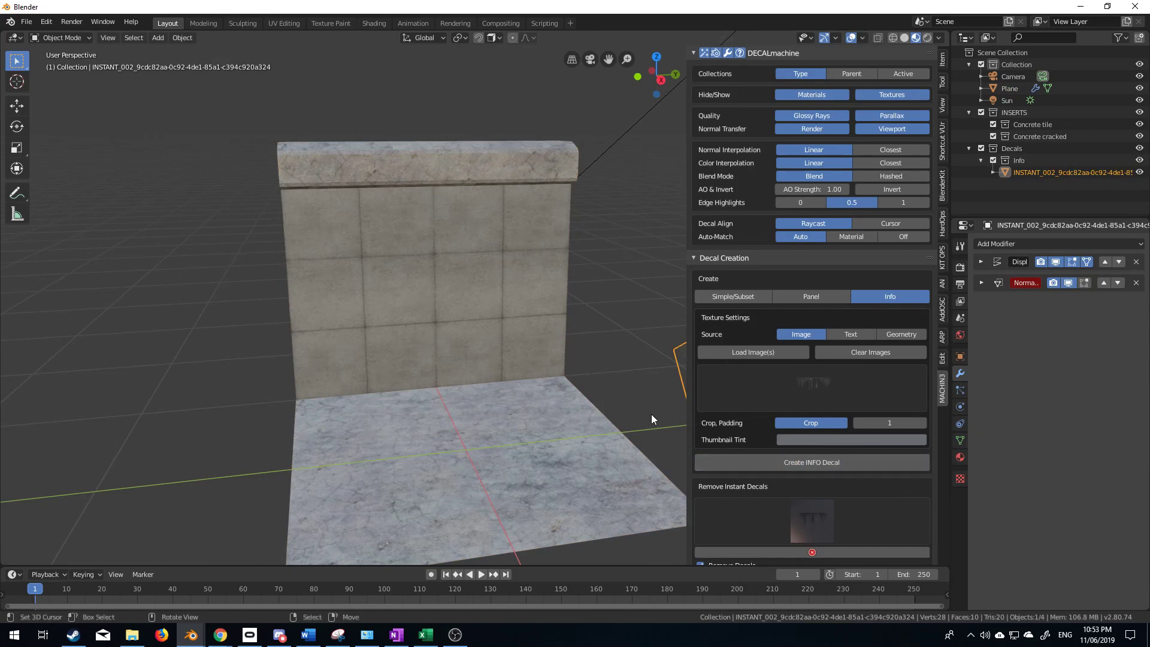
key(g)
click(487, 293)
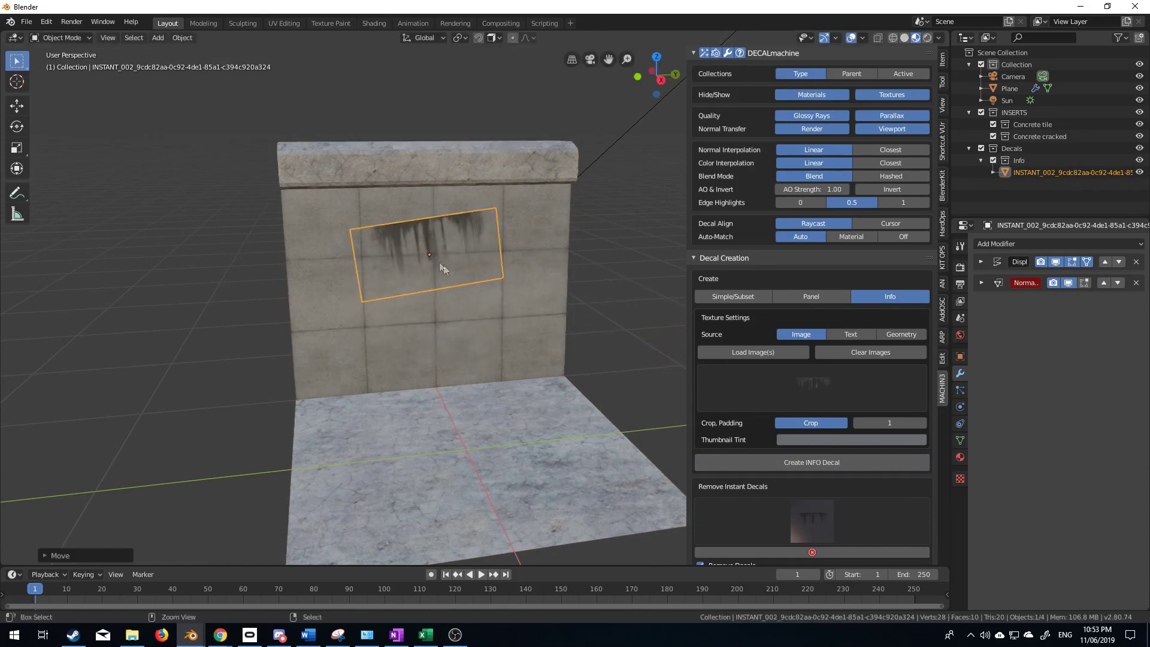
key(alt+r)
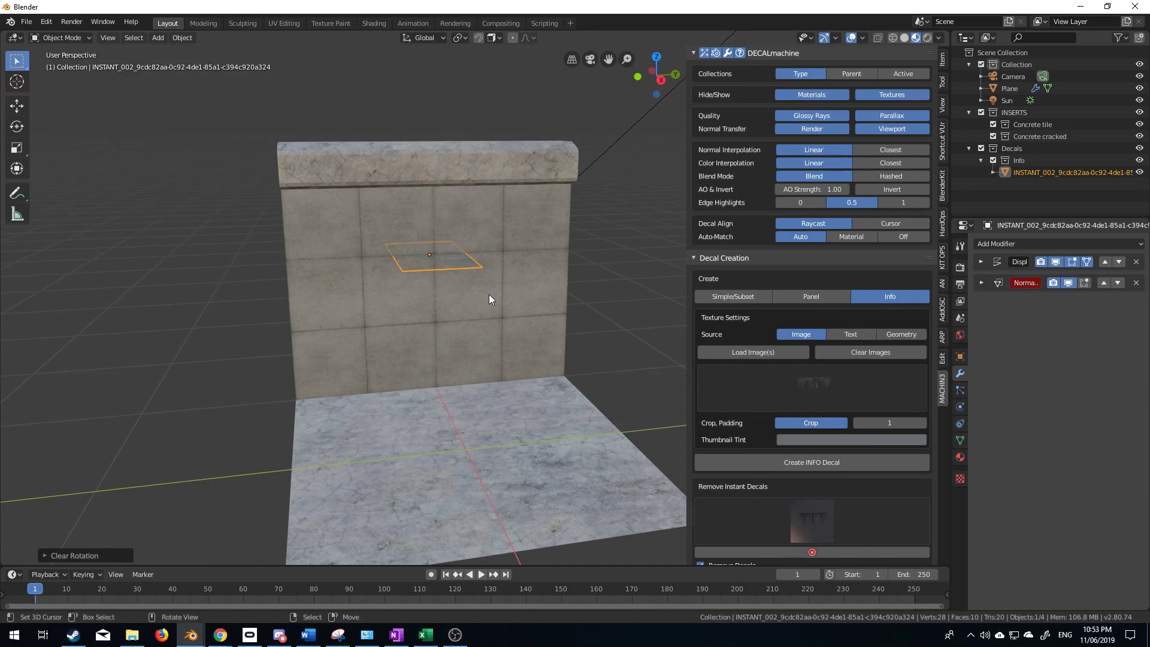
key(g)
click(479, 266)
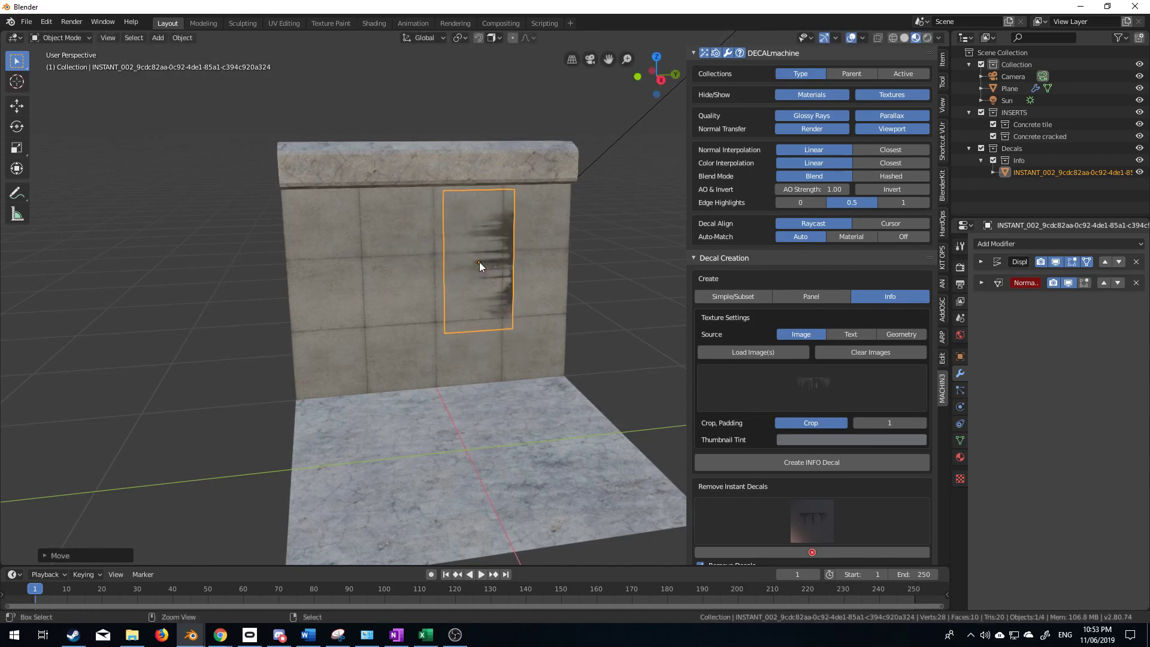
key(r)
key(z)
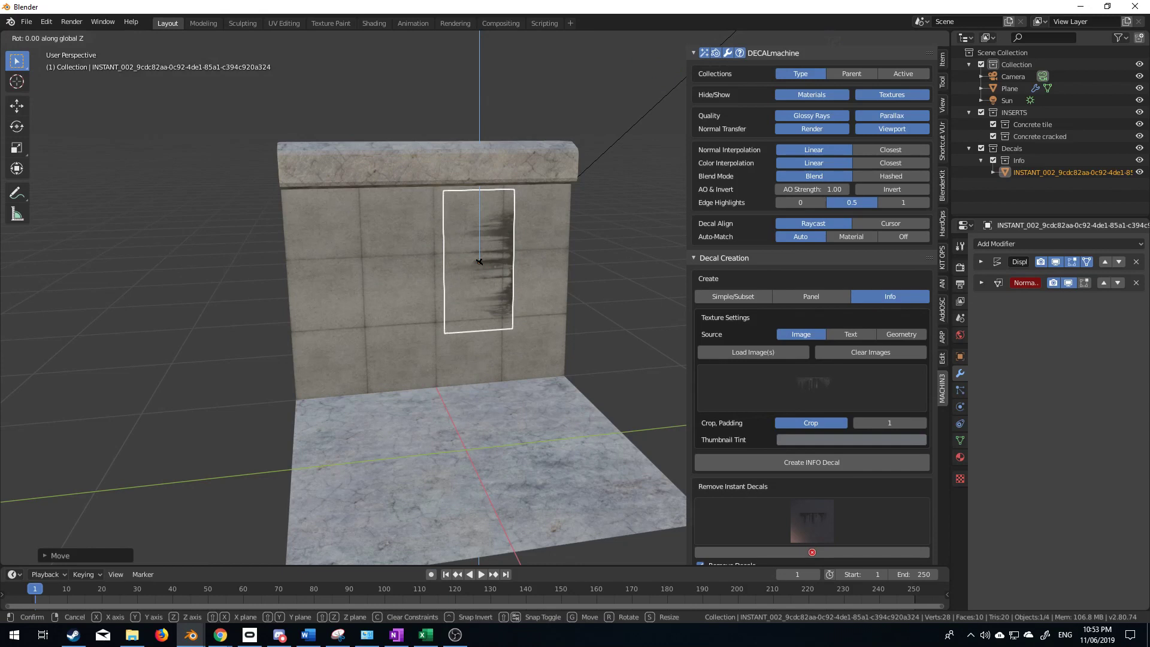
text(90)
key(Return)
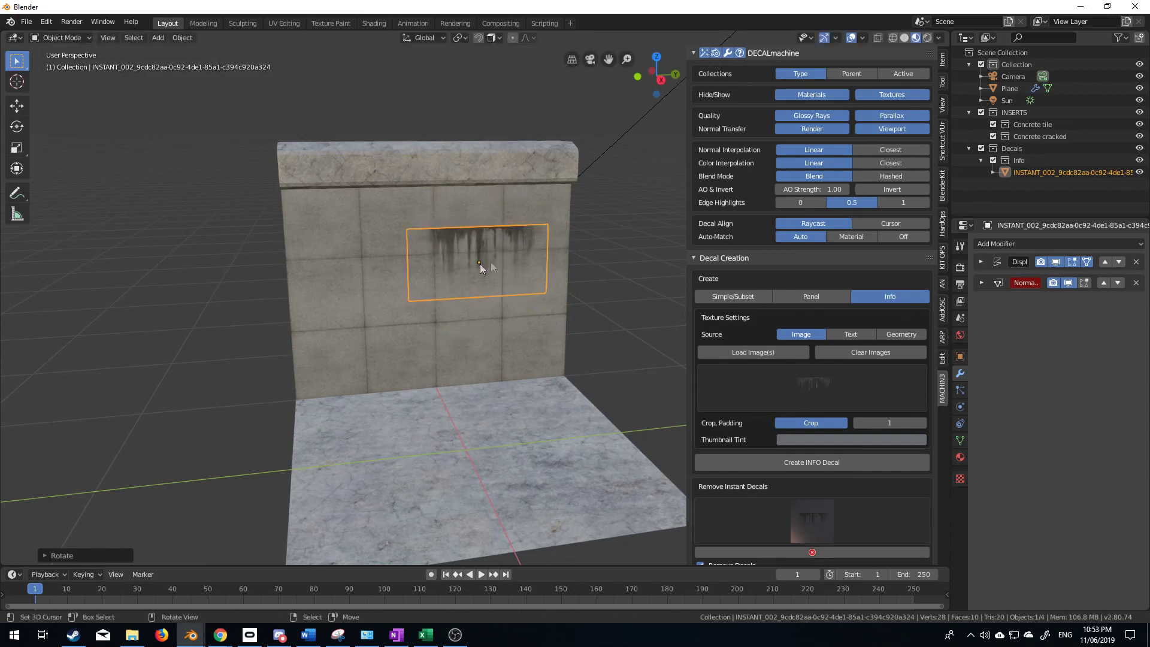
Enlarge the grunge decal and position it across the upper concrete wall.
key(s)
click(637, 307)
key(g)
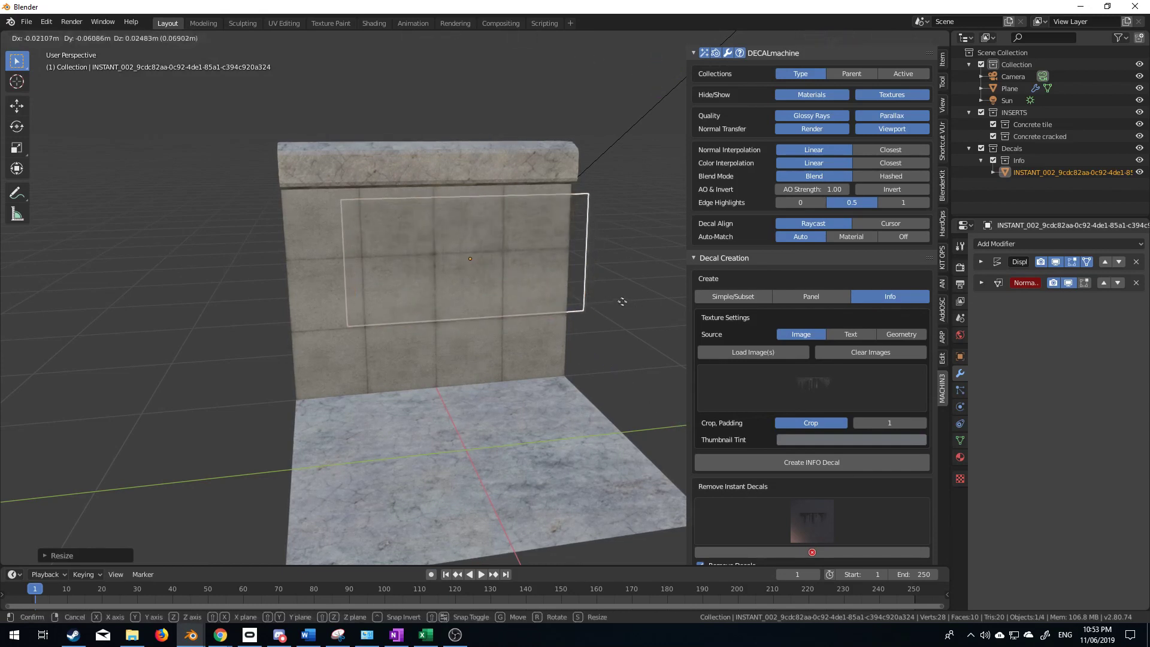
click(592, 300)
key(s)
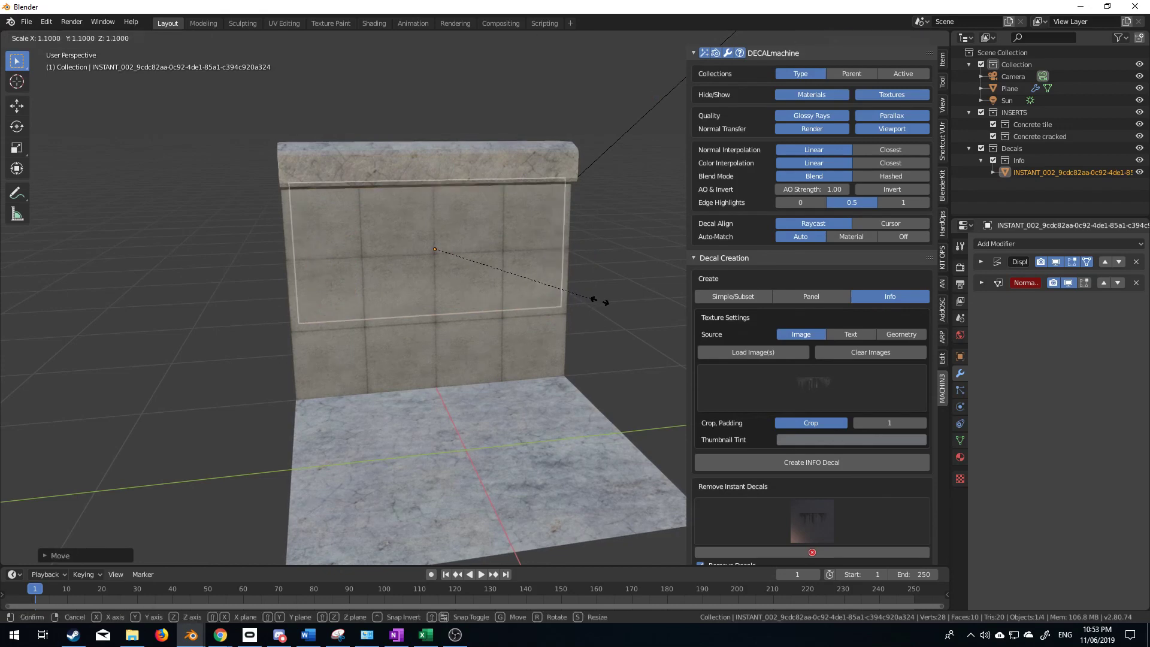
click(599, 301)
key(g)
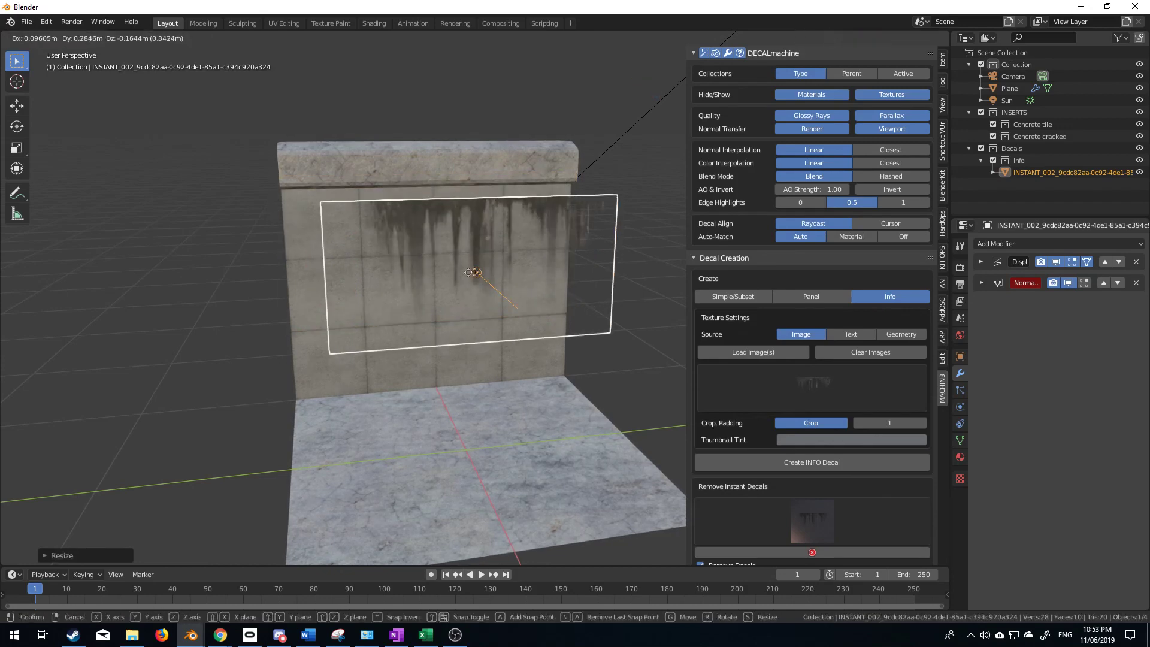
click(409, 279)
middle_drag(409, 279, 394, 310)
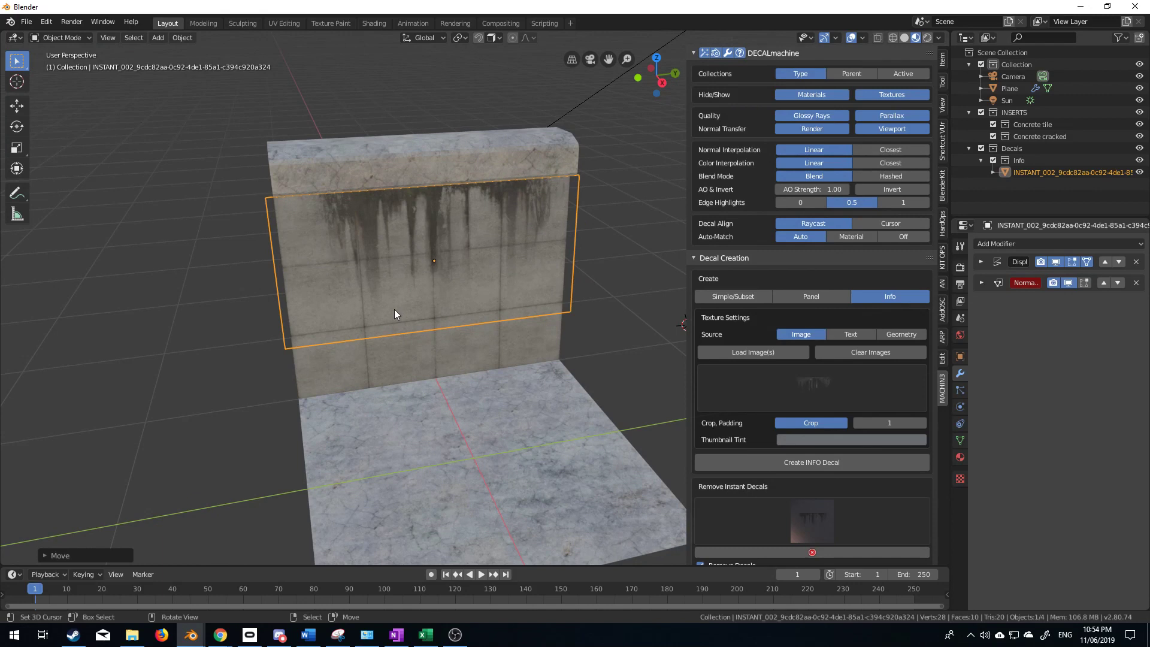